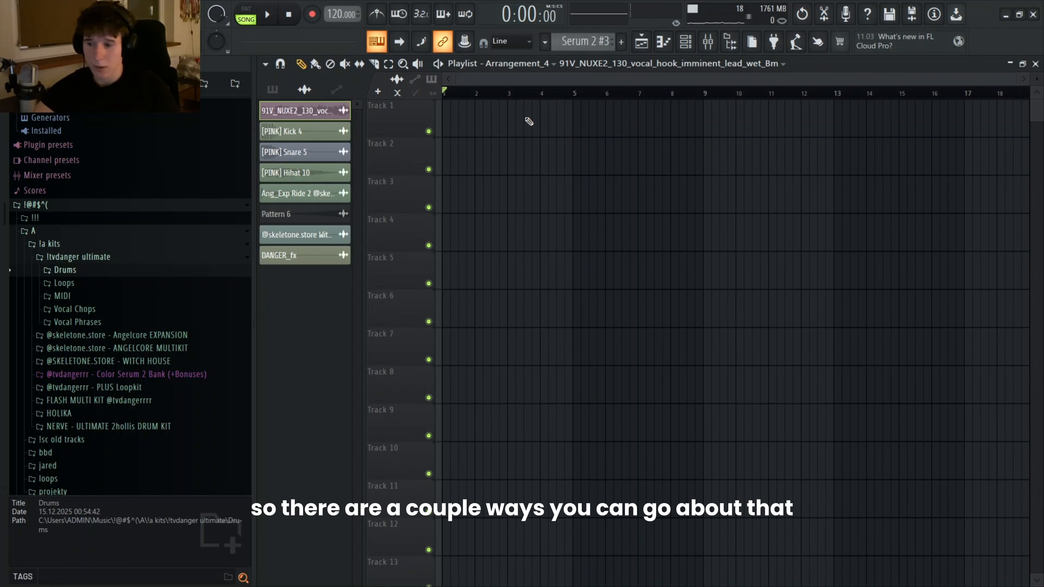
Place the 91V_NUXE2_130 vocal hook sample at the start of Track 1 in the playlist and play it
left_click_drag(324, 117, 715, 158)
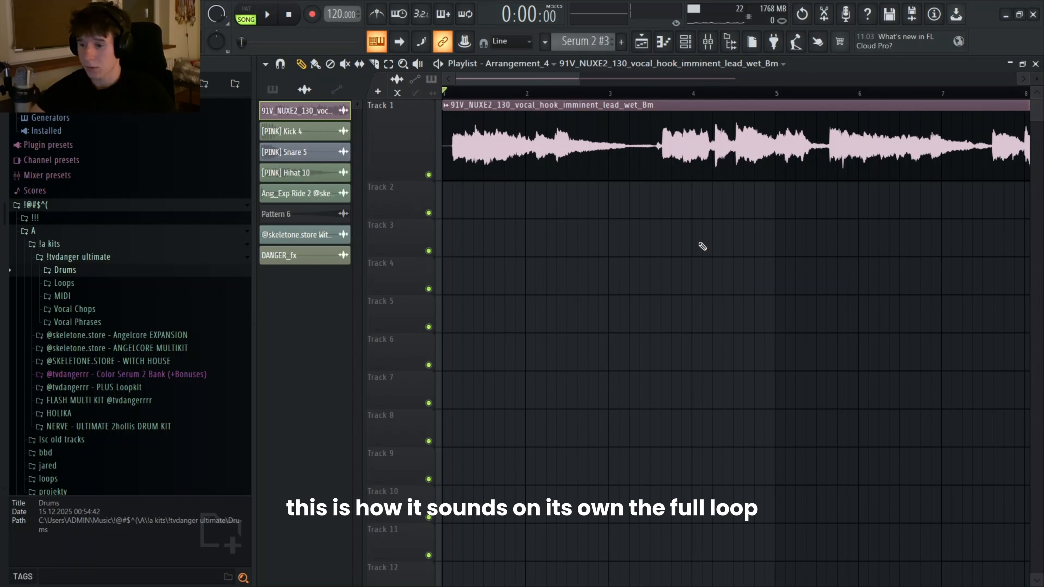
key("space")
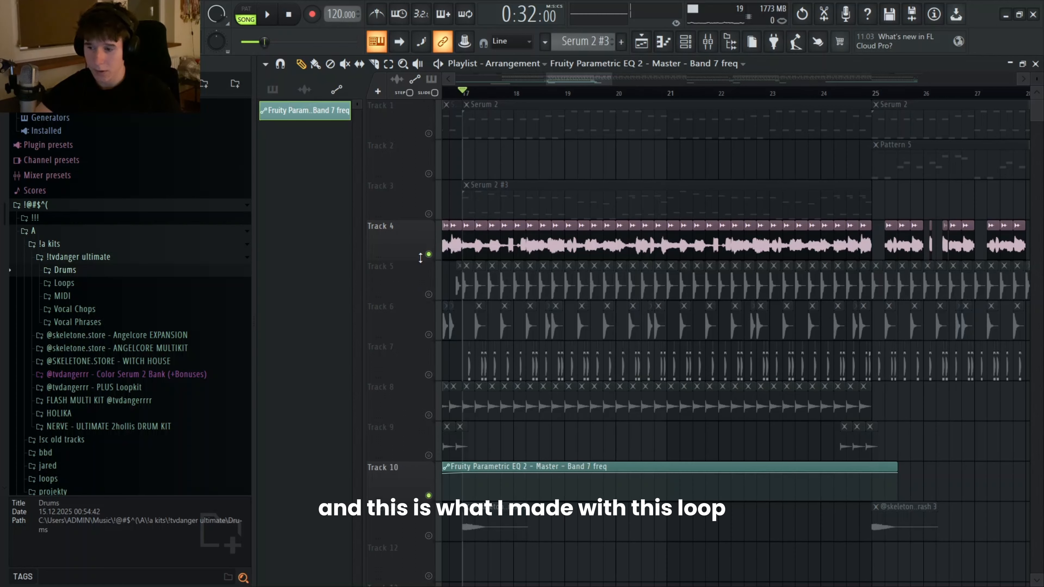
Enlarge Track 4 in the full arrangement and play its chopped vocal from bar 17 with the other instrument tracks muted
left_click_drag(420, 258, 421, 305)
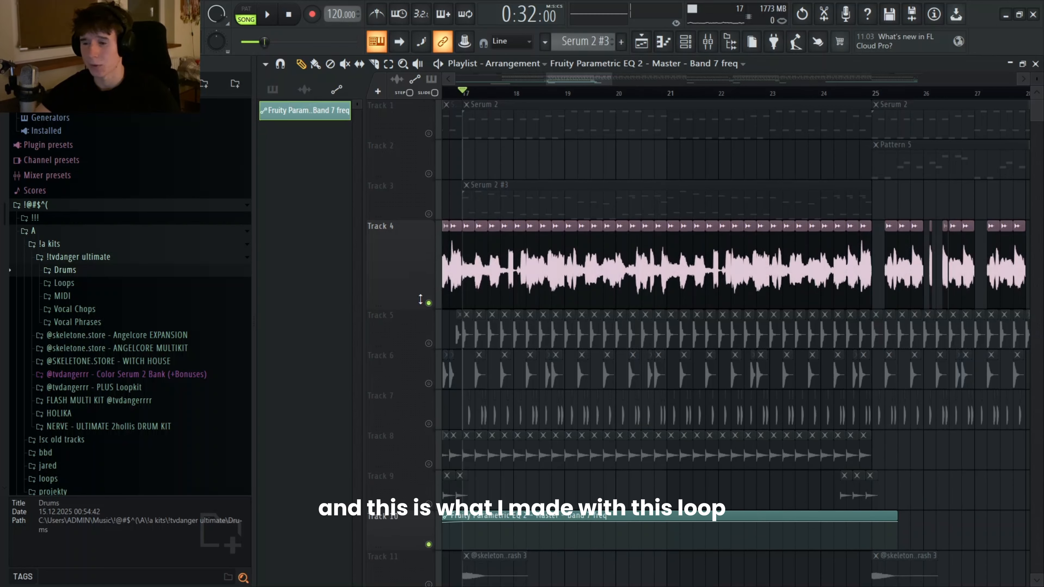
key("space")
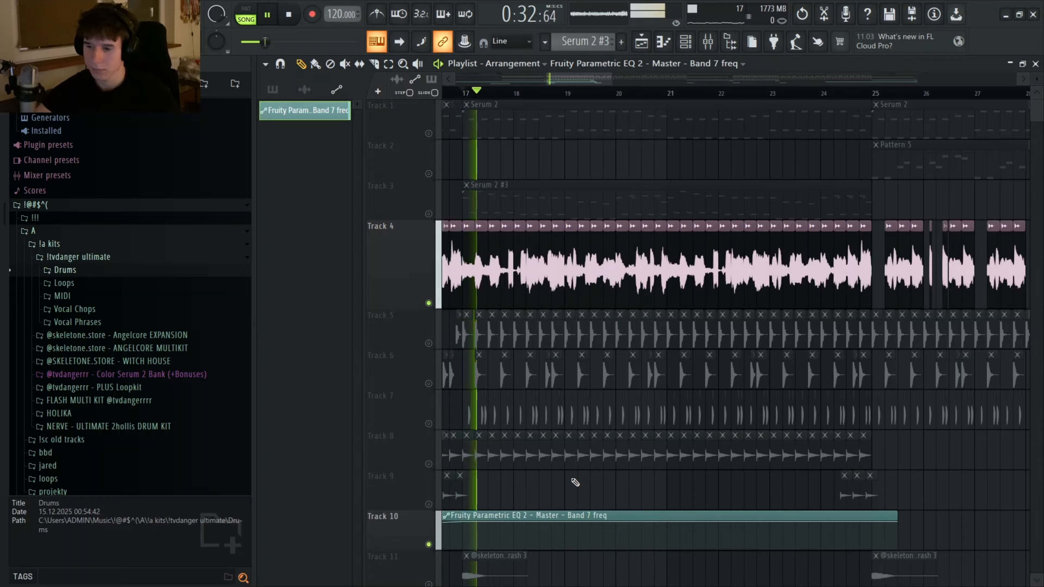
scroll(532, 482, "up", 3)
scroll(563, 476, "down", 2)
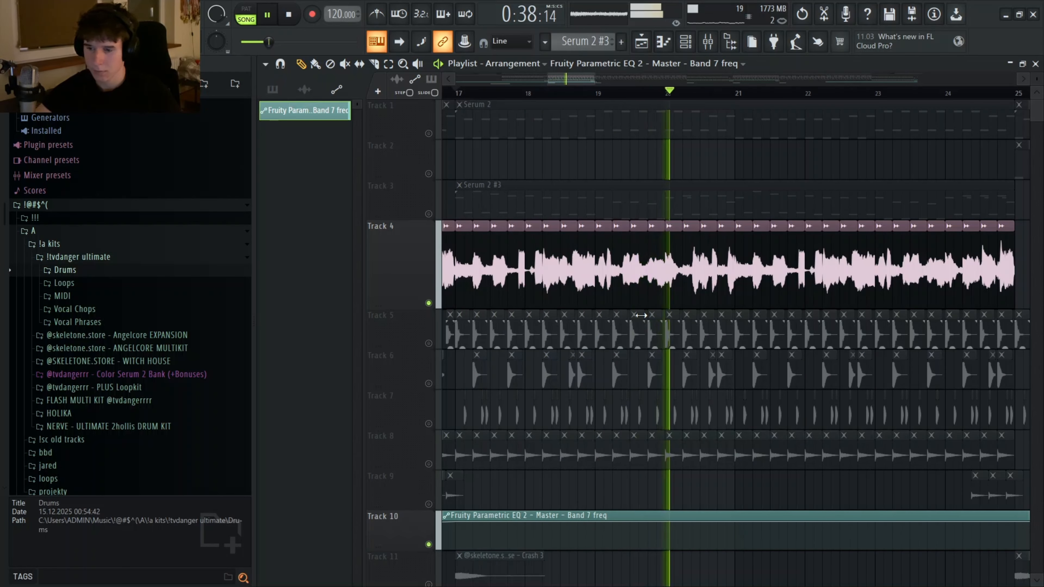
key("space")
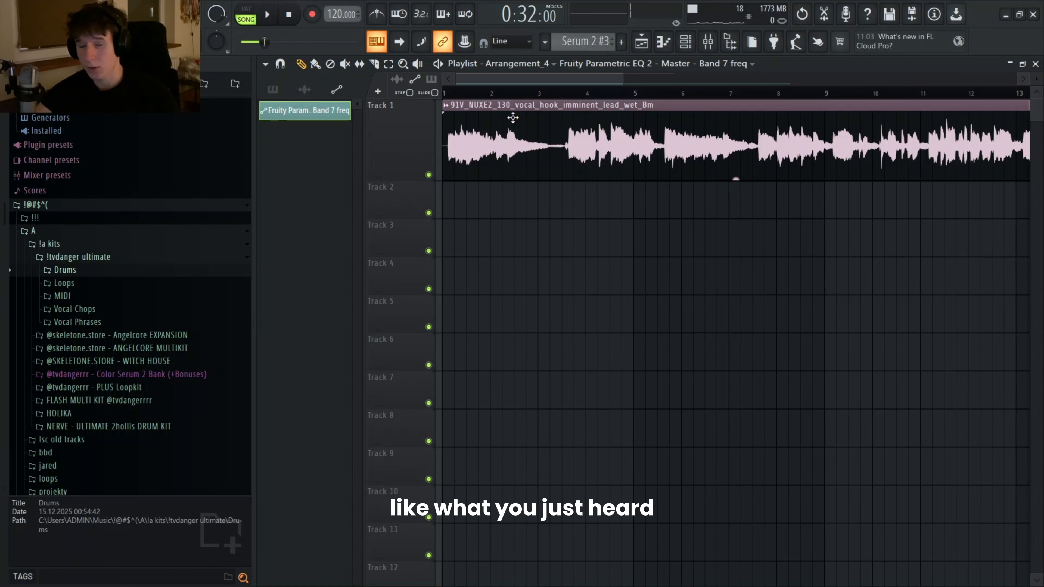
Chop the vocal hook clip on Track 1 with the Complex chop preset Beat shuffle
left_click(445, 105)
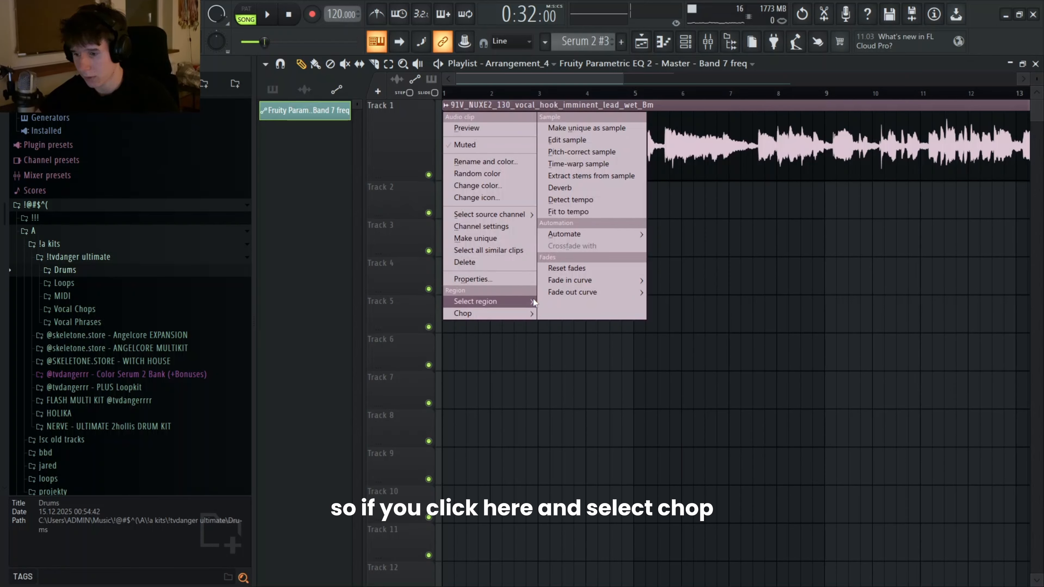
mouse_move(492, 317)
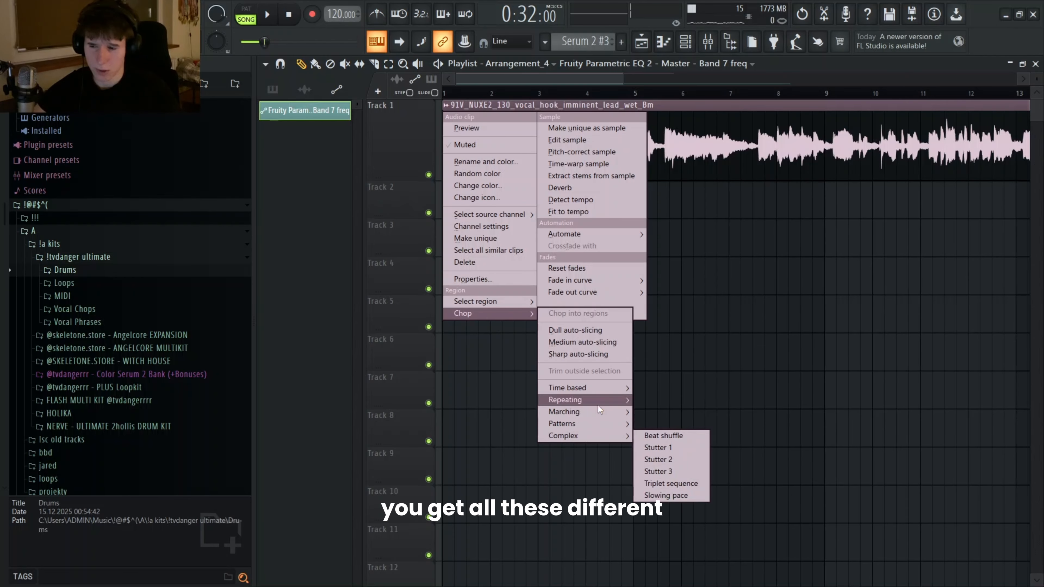
mouse_move(588, 390)
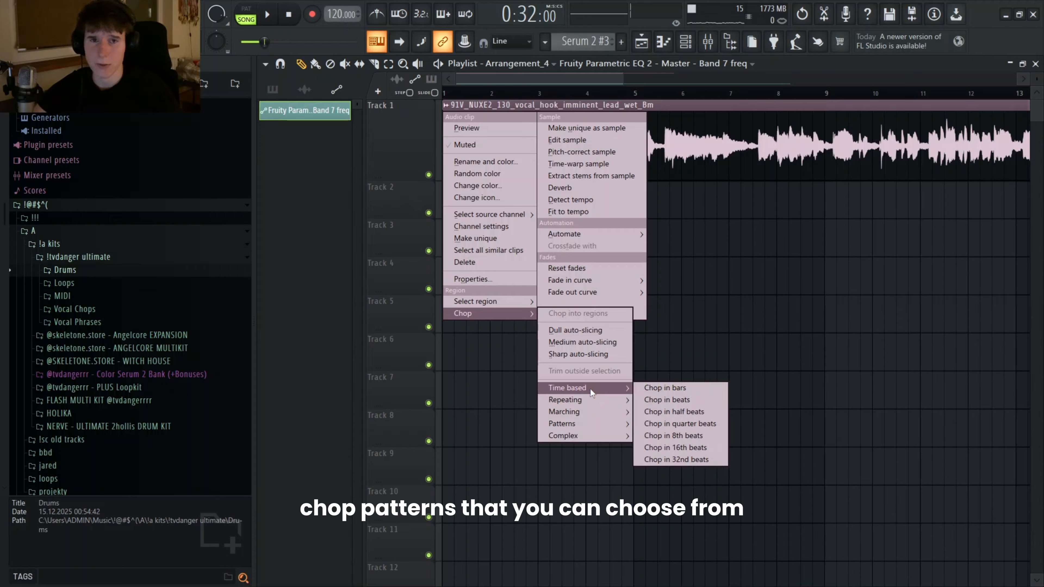
mouse_move(567, 437)
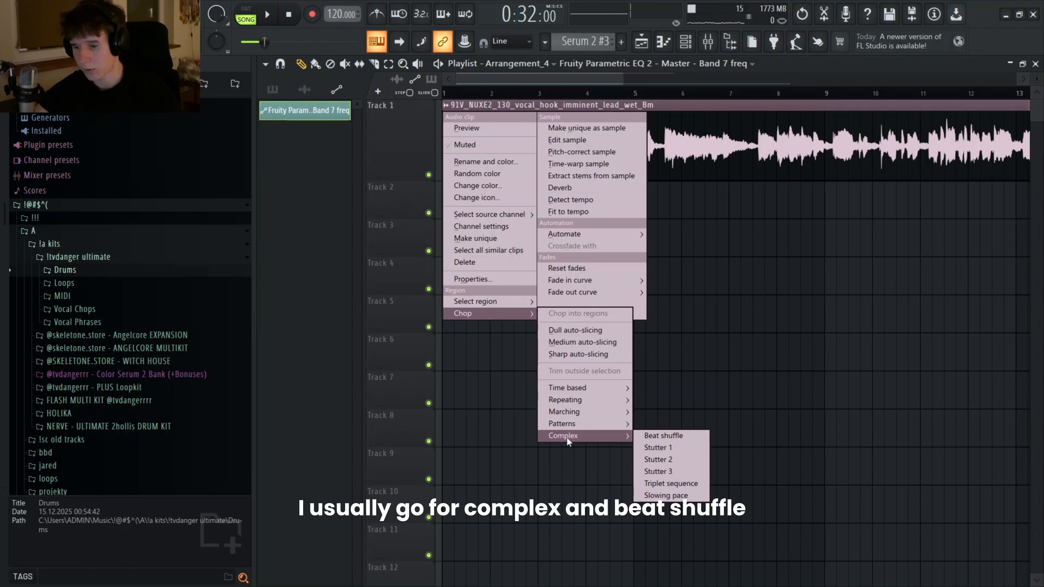
left_click(654, 436)
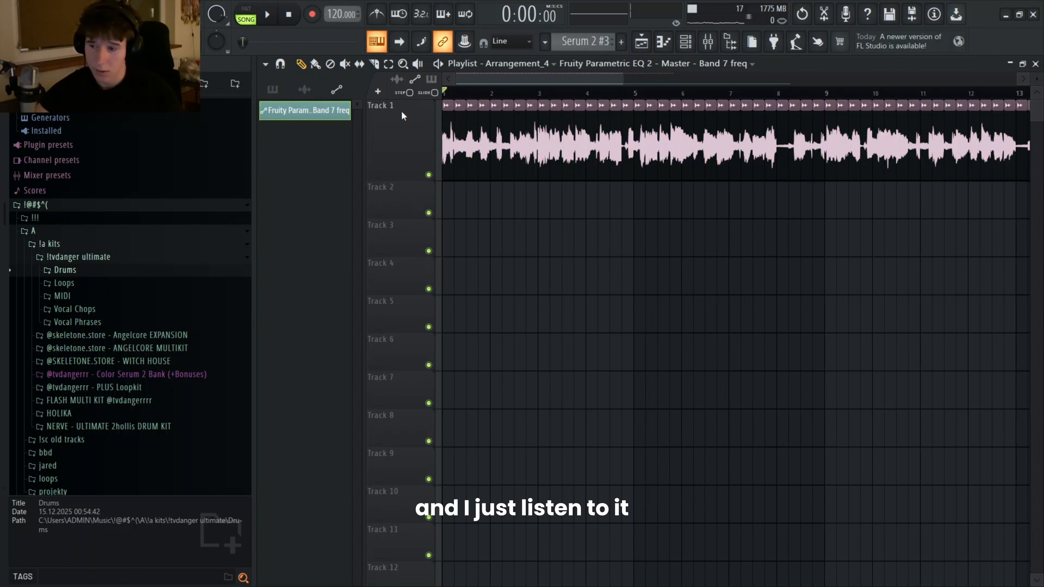
Play the beat-shuffled vocal chops on Track 1 from the start to judge the result
key("space")
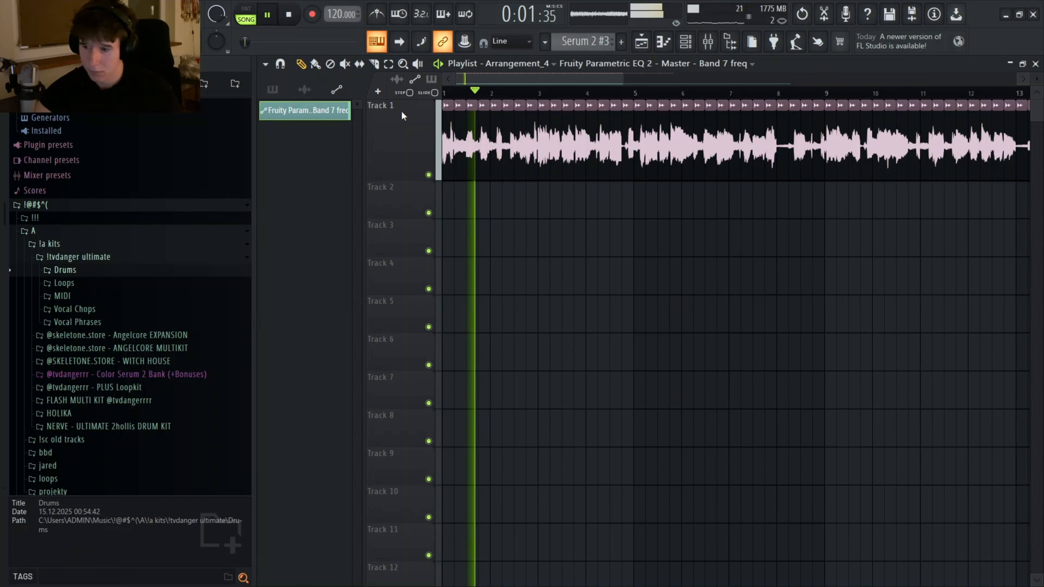
scroll(529, 250, "up", 3)
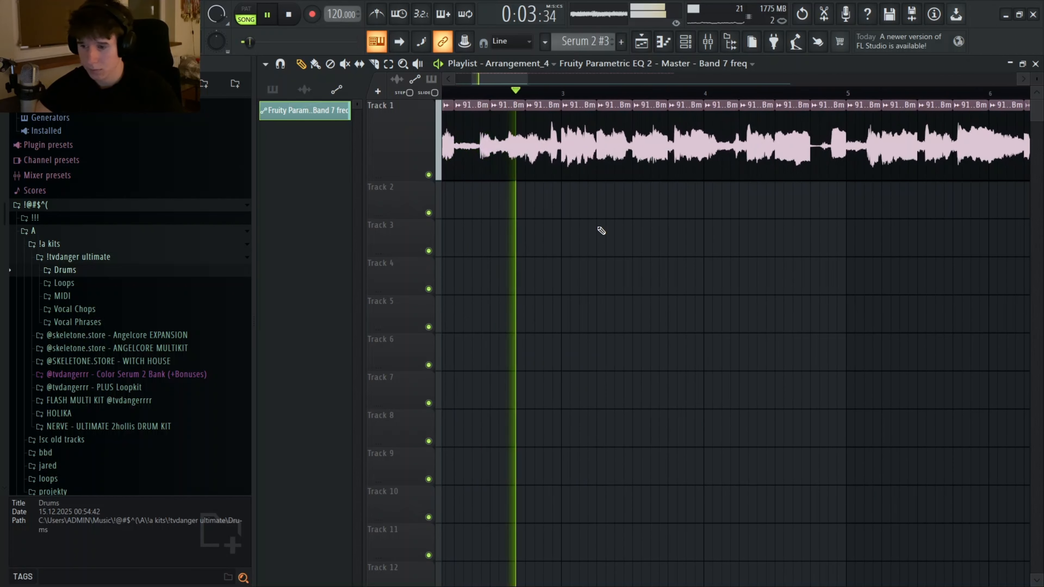
key("space")
scroll(597, 192, "down", 2)
left_click_drag(602, 211, 666, 104)
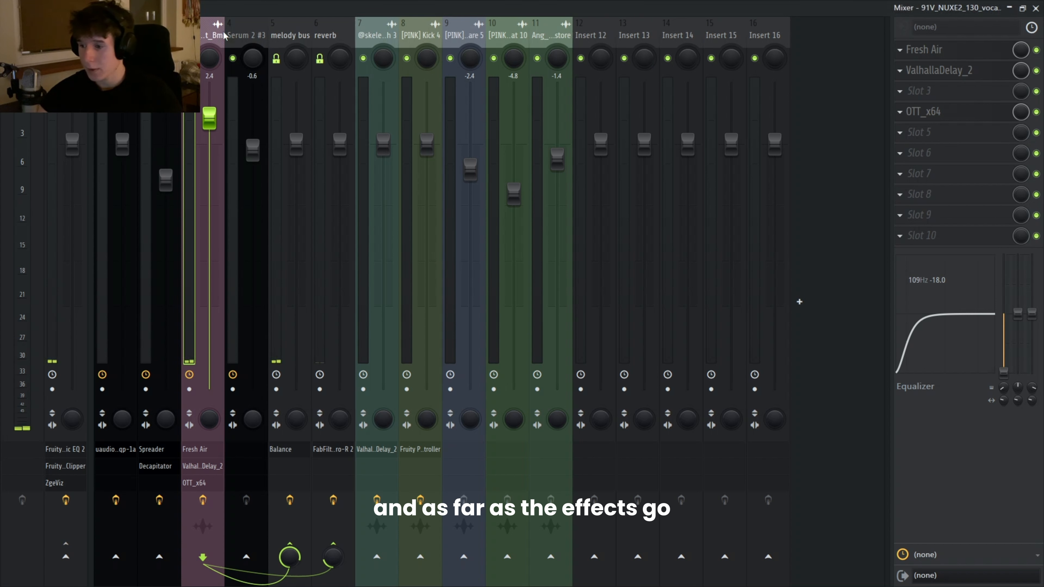
Examine the Fresh Air and OTT effects on the vocal's mixer insert
left_click(966, 52)
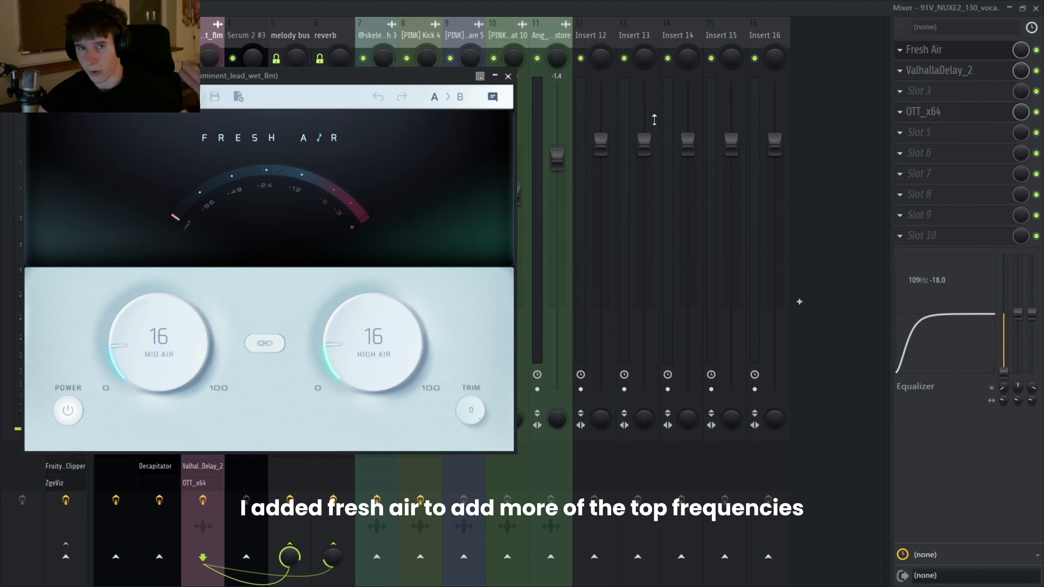
left_click_drag(308, 77, 559, 78)
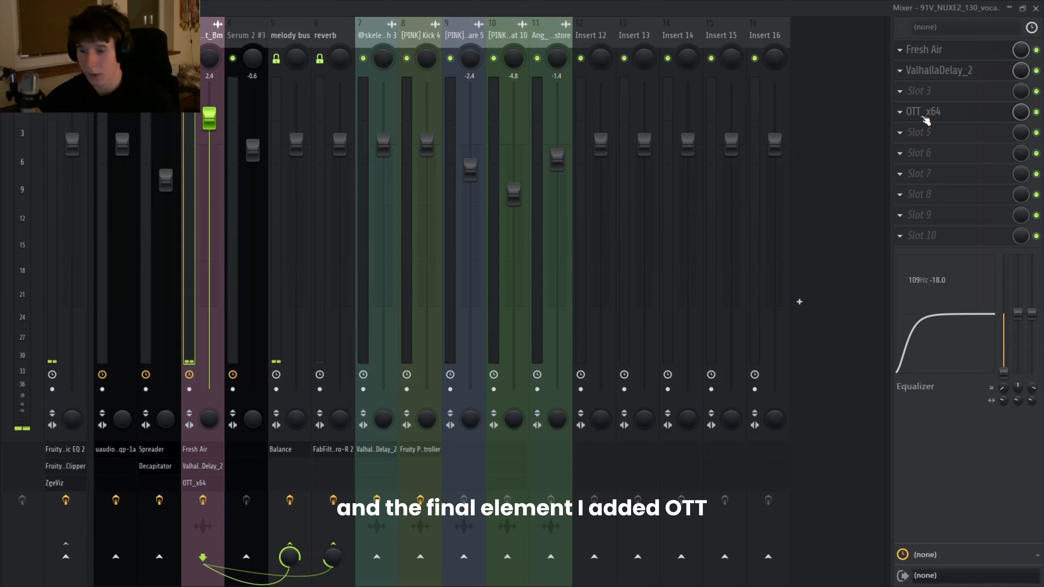
left_click(927, 116)
left_click_drag(100, 76, 570, 102)
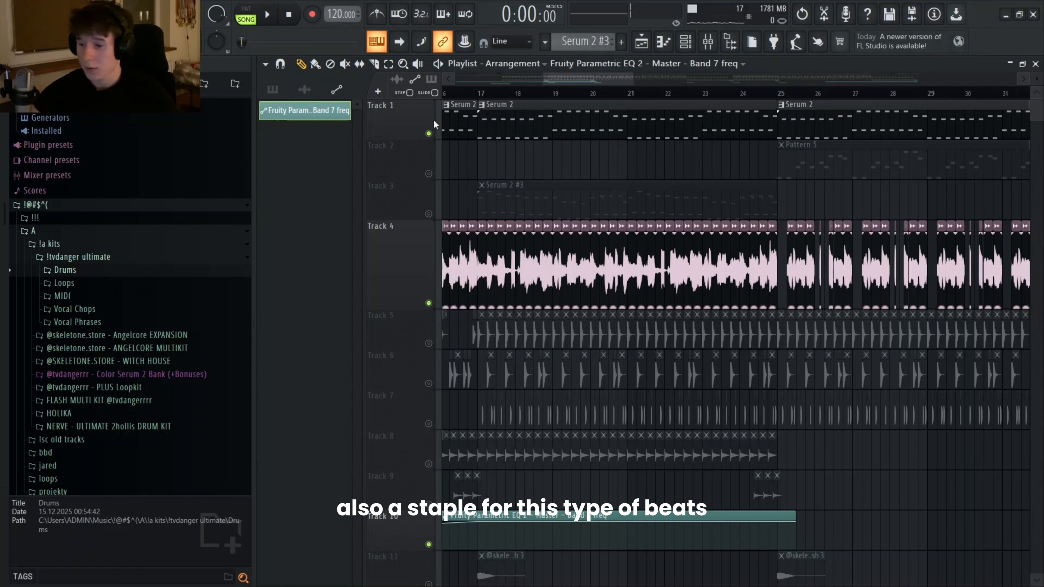
Play Track 1's Serum 2 bass pattern in the piano roll and examine its saw bass unison and detune settings
double_click(530, 115)
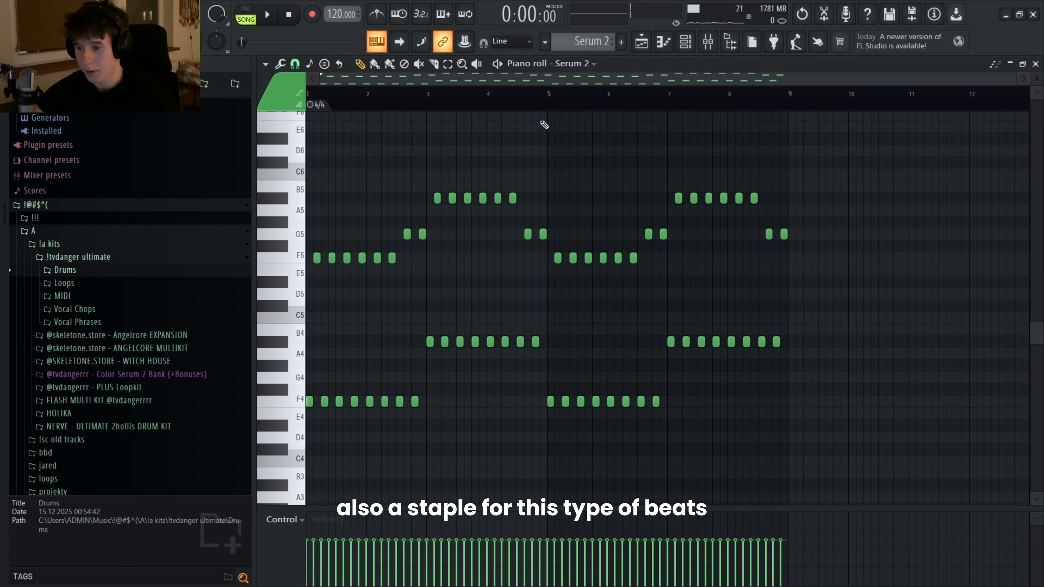
scroll(544, 124, "down", 3)
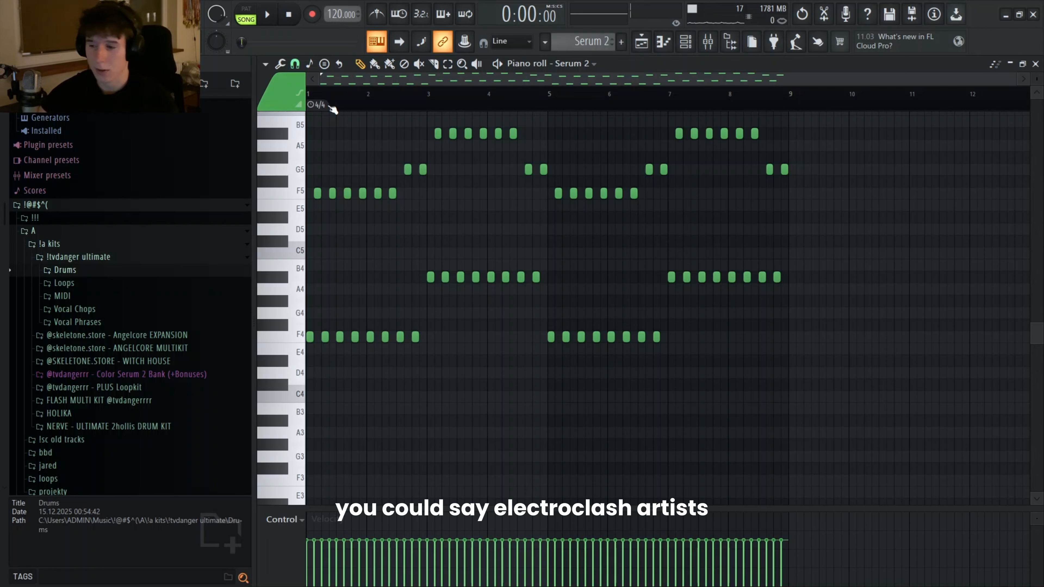
scroll(313, 154, "up", 5)
scroll(284, 191, "up", 4)
scroll(284, 191, "down", 4)
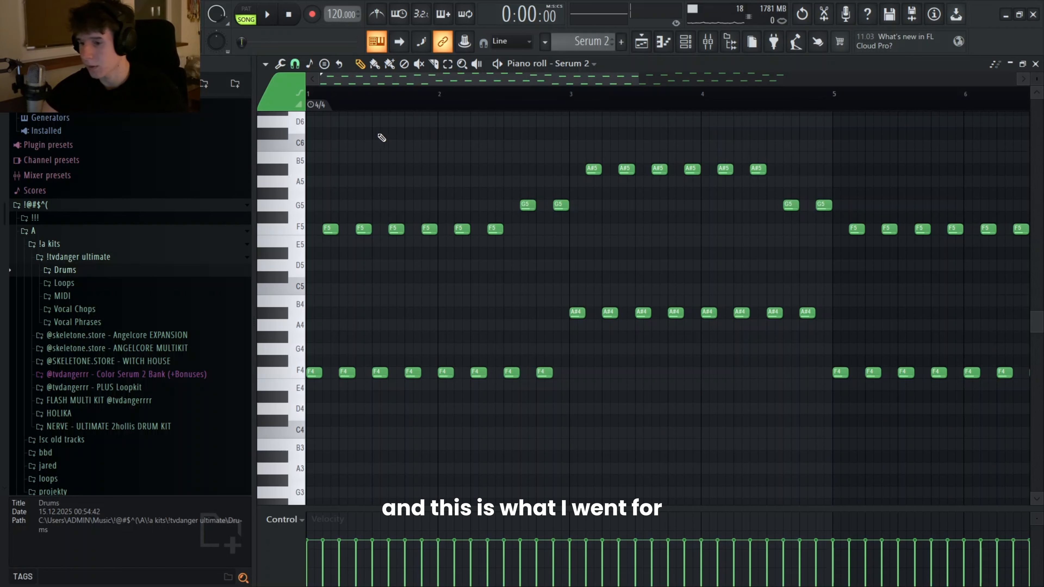
scroll(415, 115, "up", 3)
key("space")
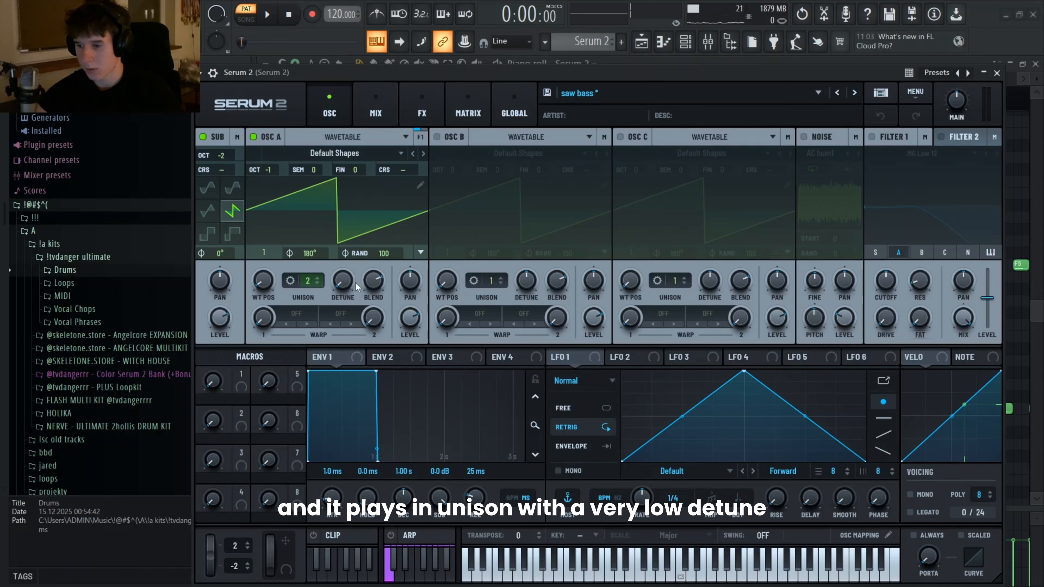
mouse_move(350, 281)
left_click_drag(352, 278, 356, 288)
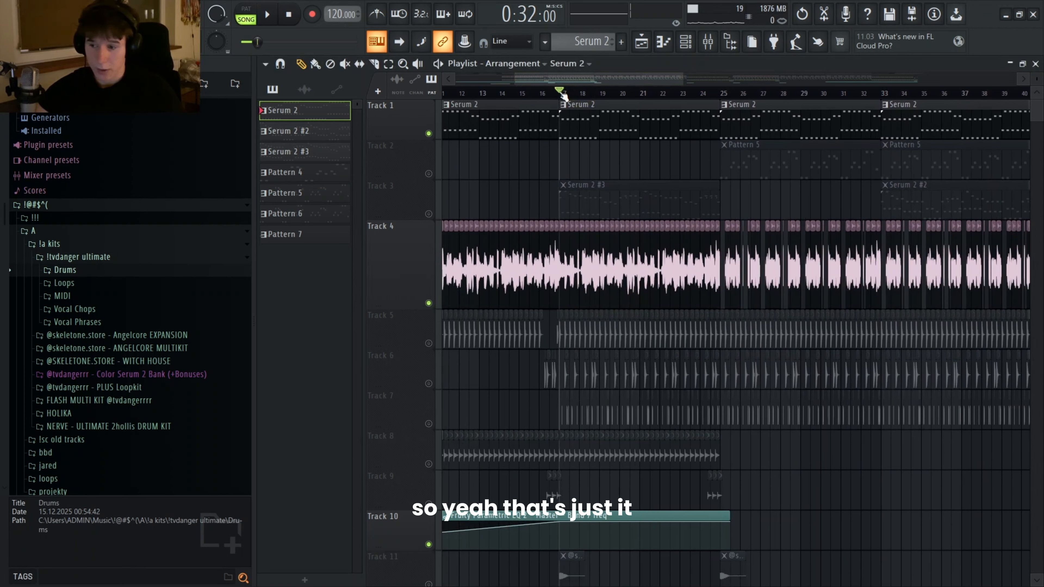
Play the Serum 2 #2 lead melody on its own in pattern mode and follow its notes in the piano roll
right_click(430, 213)
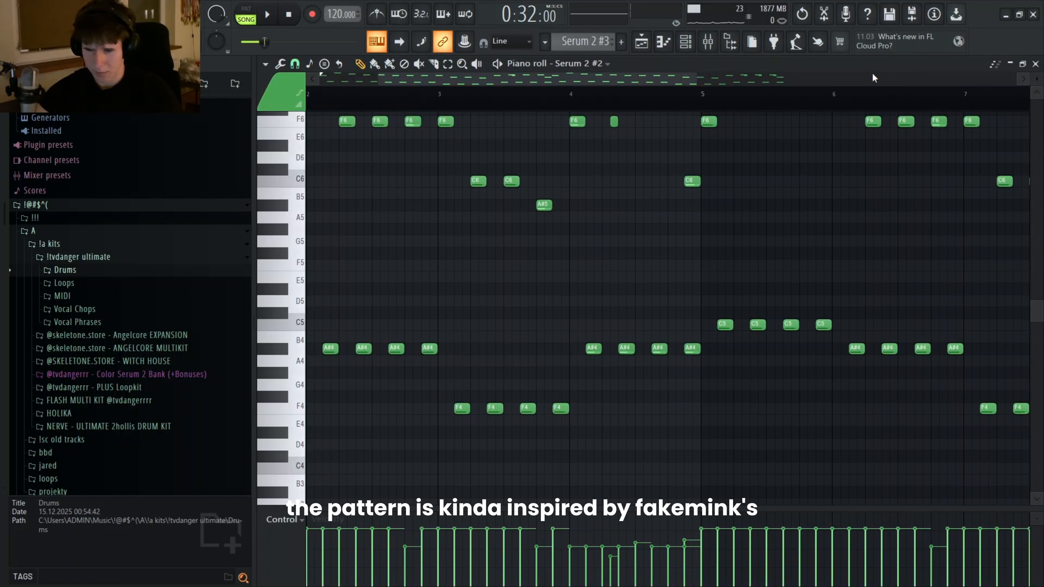
left_click(1035, 63)
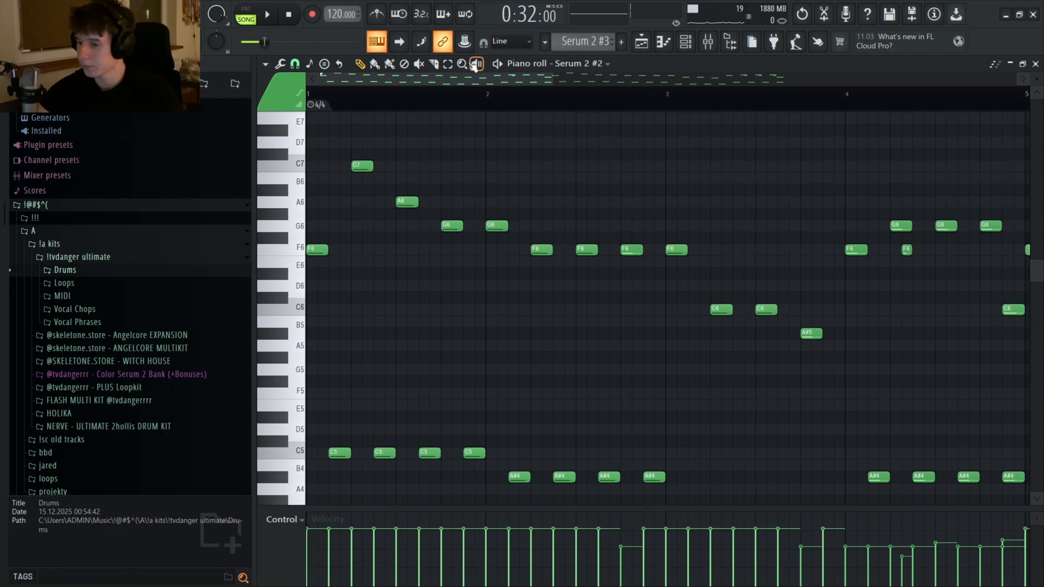
left_click(253, 14)
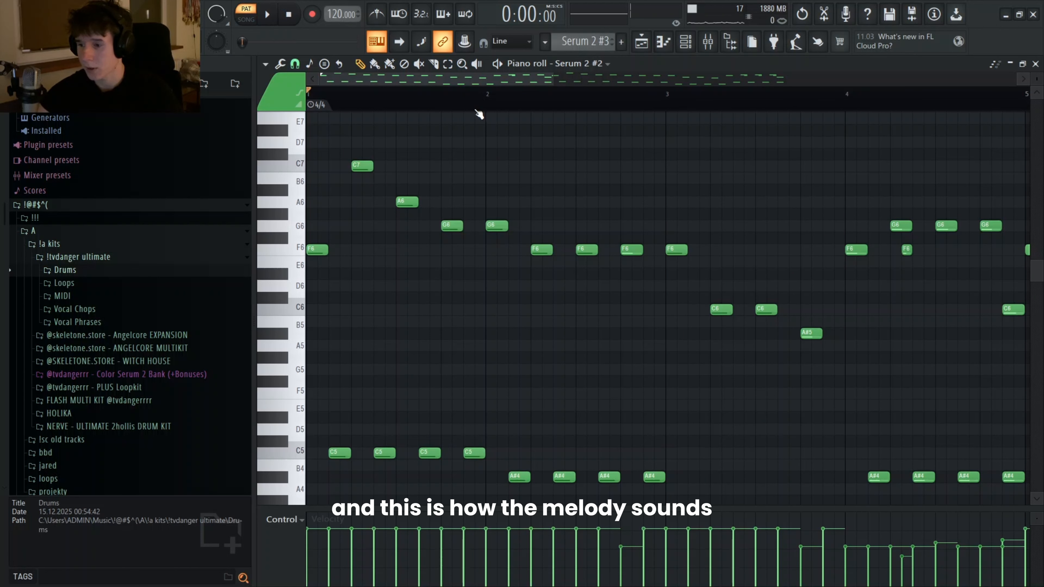
key("space")
scroll(591, 159, "down", 1)
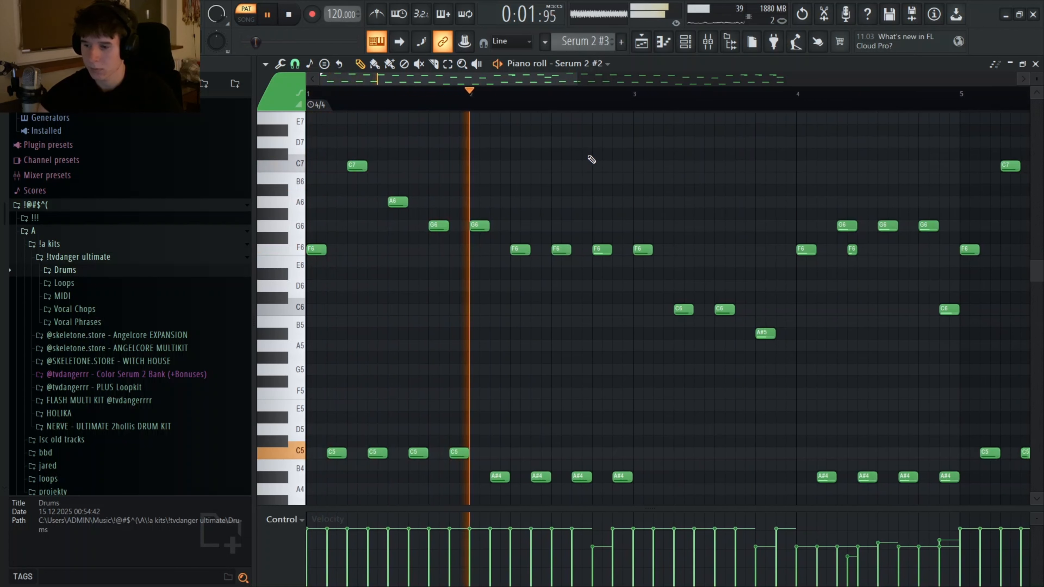
scroll(590, 159, "down", 4)
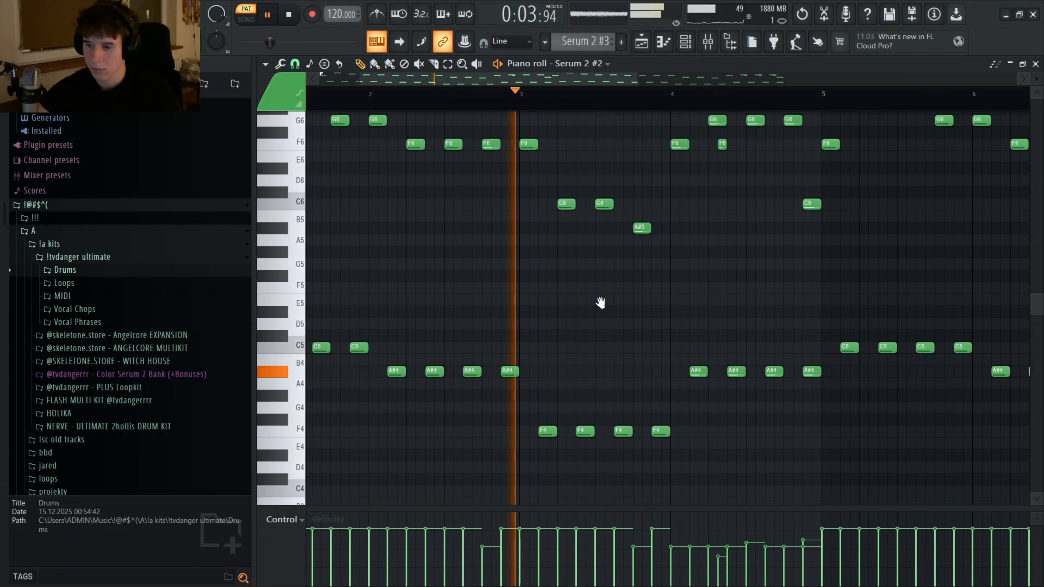
scroll(600, 302, "up", 1)
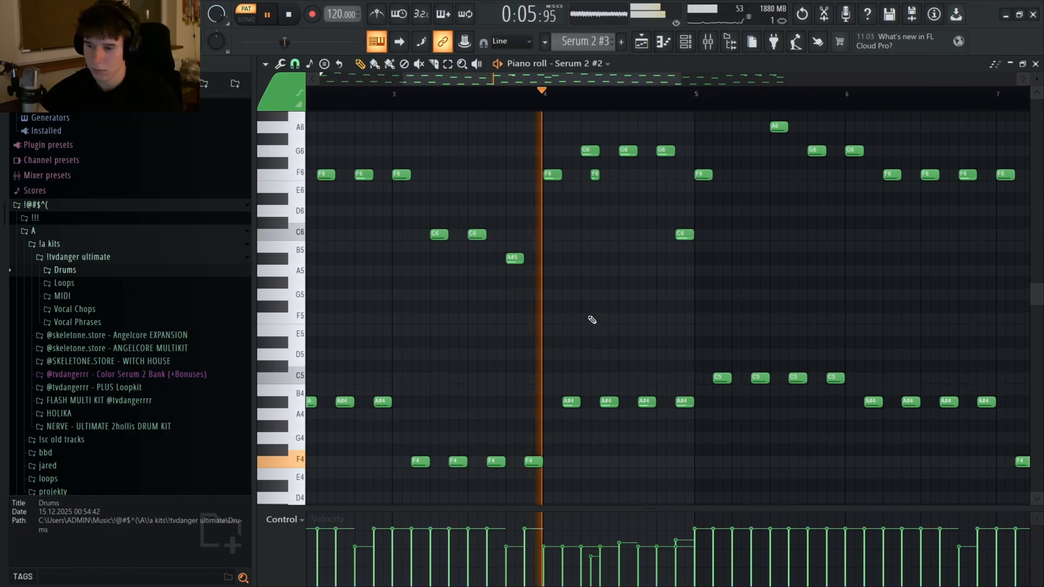
scroll(511, 354, "up", 2)
key("space")
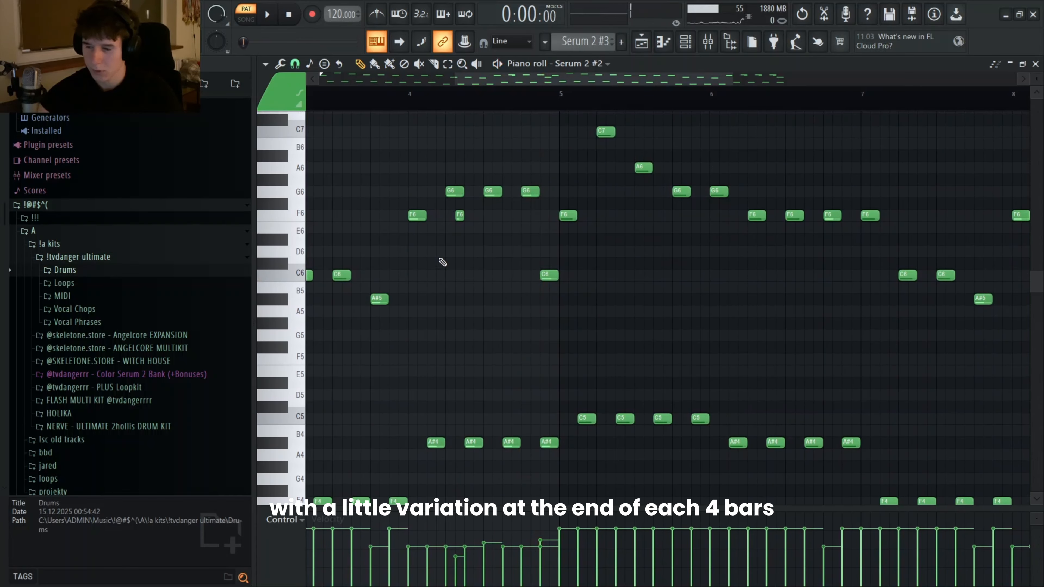
Examine the melody's variation in bar 4 and play the pattern's ending around bar 8
scroll(466, 228, "up", 3)
left_click_drag(448, 209, 537, 228)
scroll(559, 249, "down", 3)
left_click(537, 94)
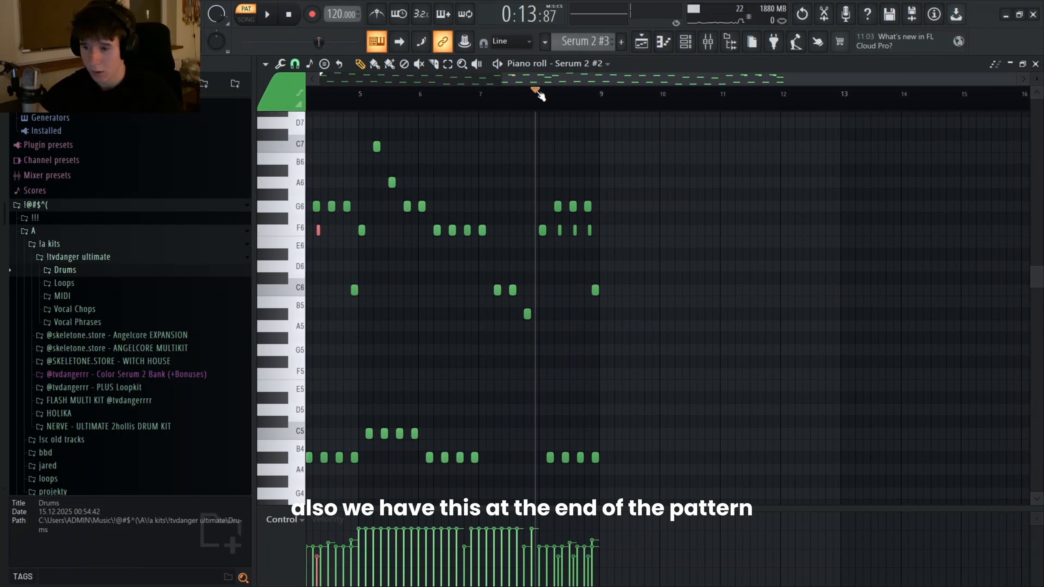
scroll(567, 78, "up", 4)
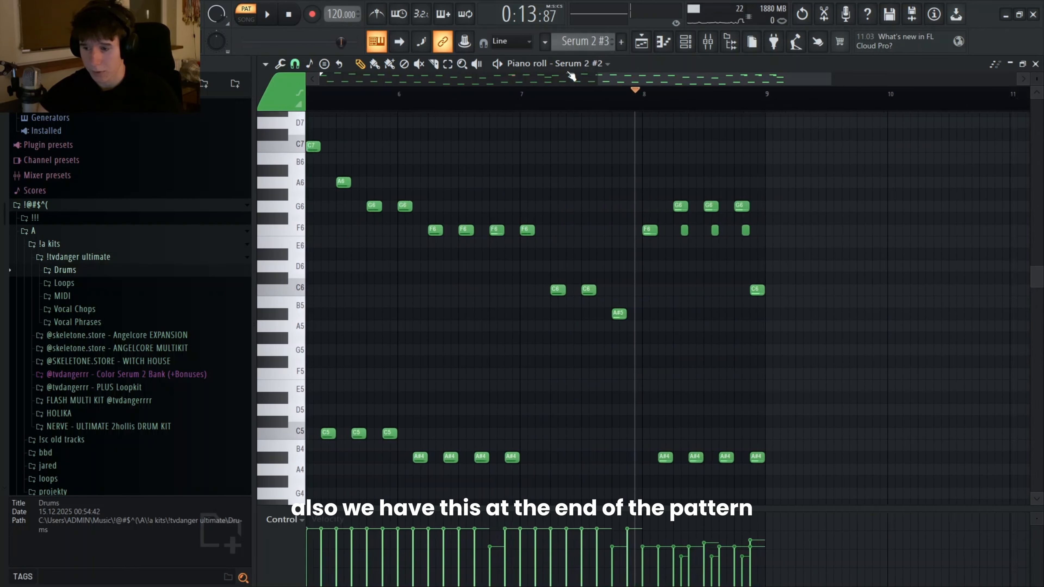
left_click(703, 101)
key("space")
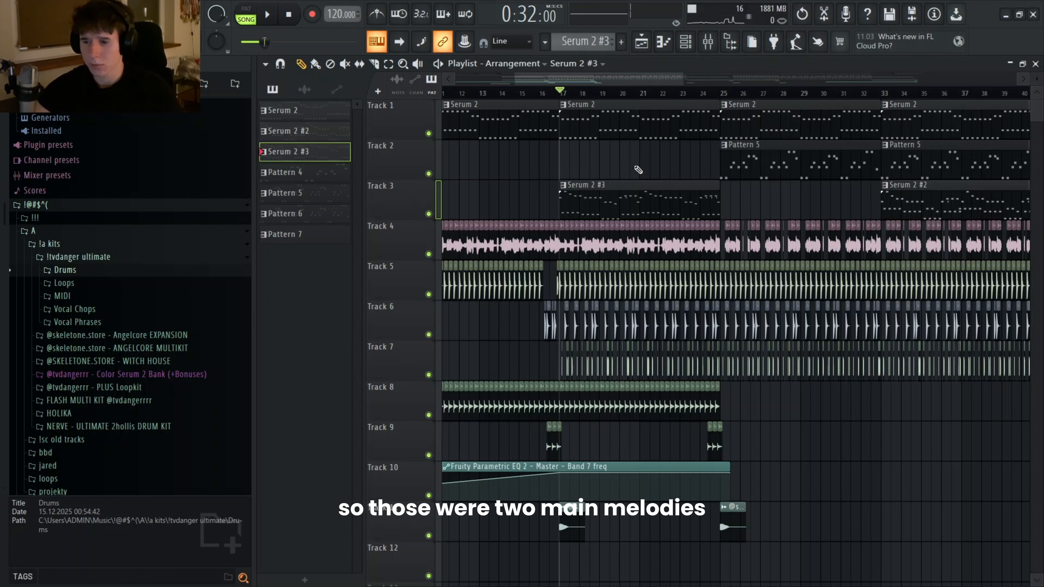
Isolate the vocal and melody tracks, including Track 2's second lead, and set the playback position to bar 25
right_click(429, 255)
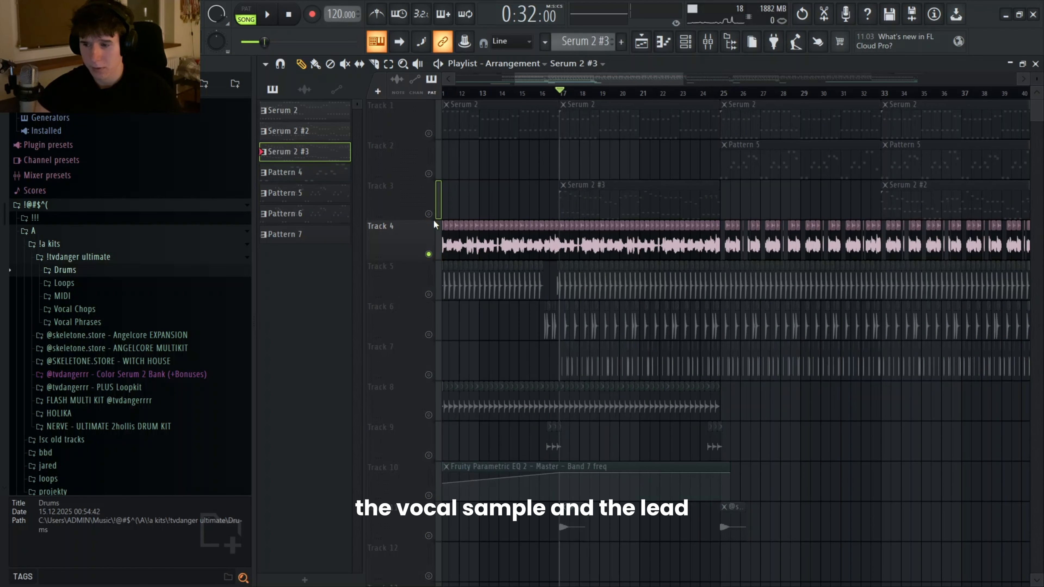
left_click(429, 214)
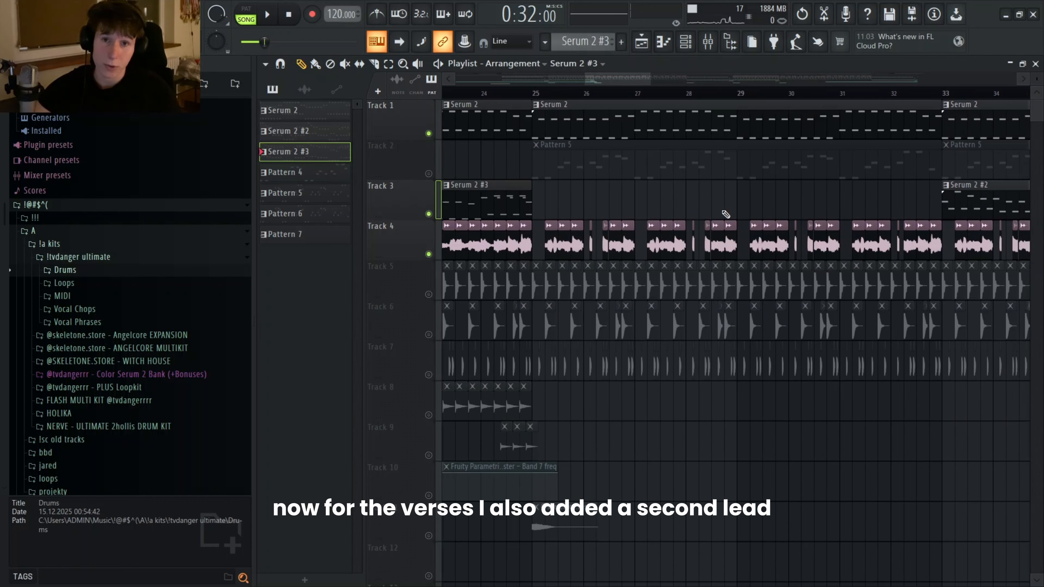
left_click(531, 93)
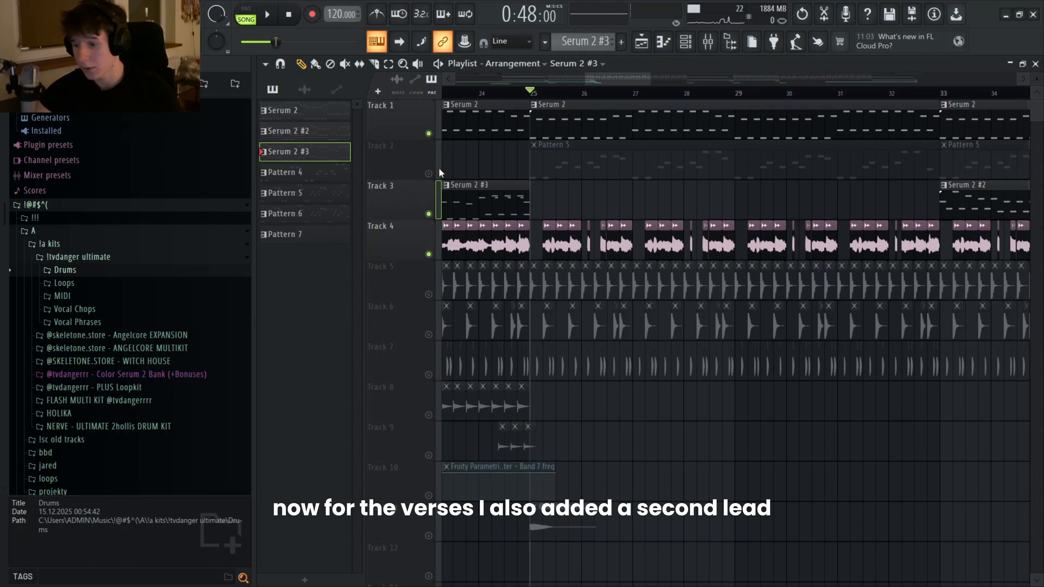
left_click(429, 174)
Open Pattern 5 from Track 2 in the piano roll and play its second lead melody with the other melodic tracks
double_click(545, 157)
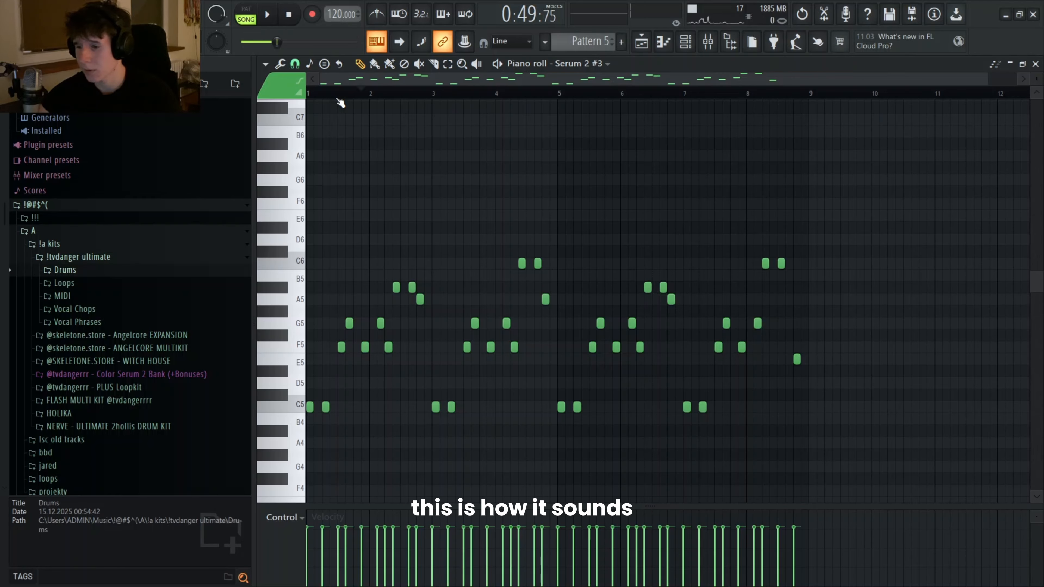
key("space")
scroll(493, 198, "down", 1)
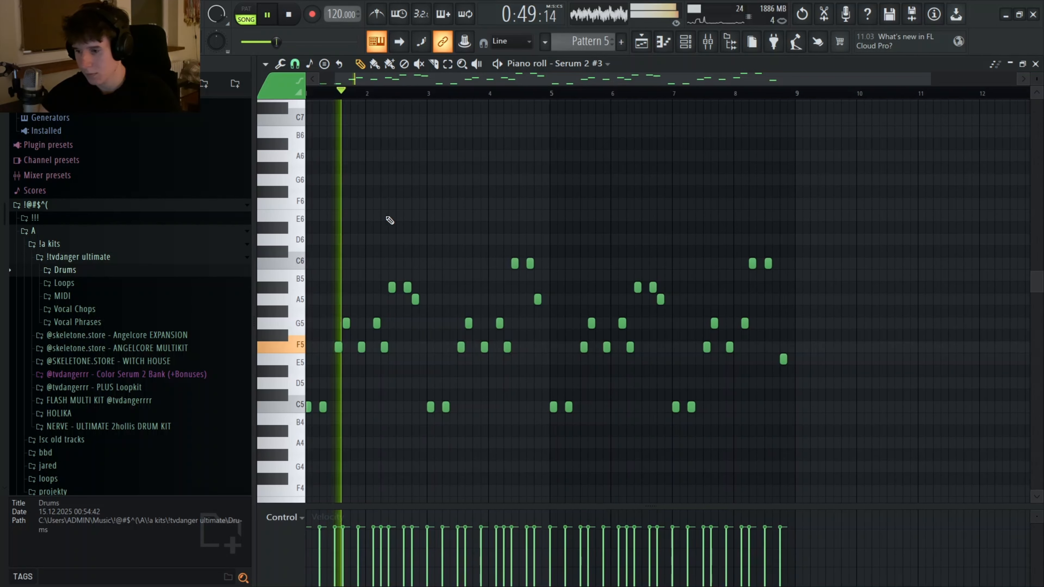
scroll(389, 221, "up", 2)
left_click_drag(387, 218, 436, 233)
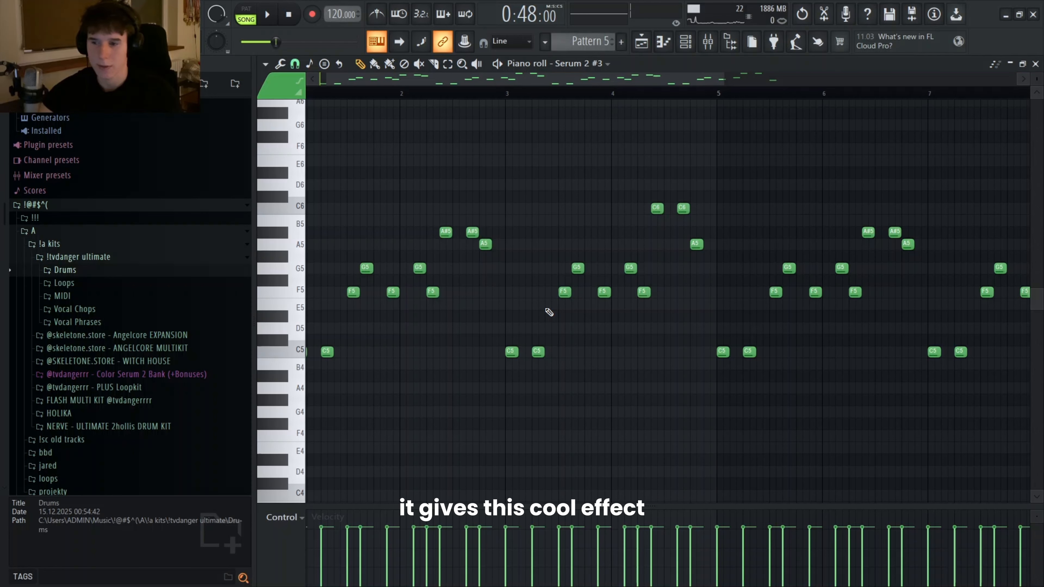
Examine Pattern 5's repeating two-bar phrases across its eight bars and return to the playlist's melody arrangement
scroll(480, 228, "down", 2, "ctrl")
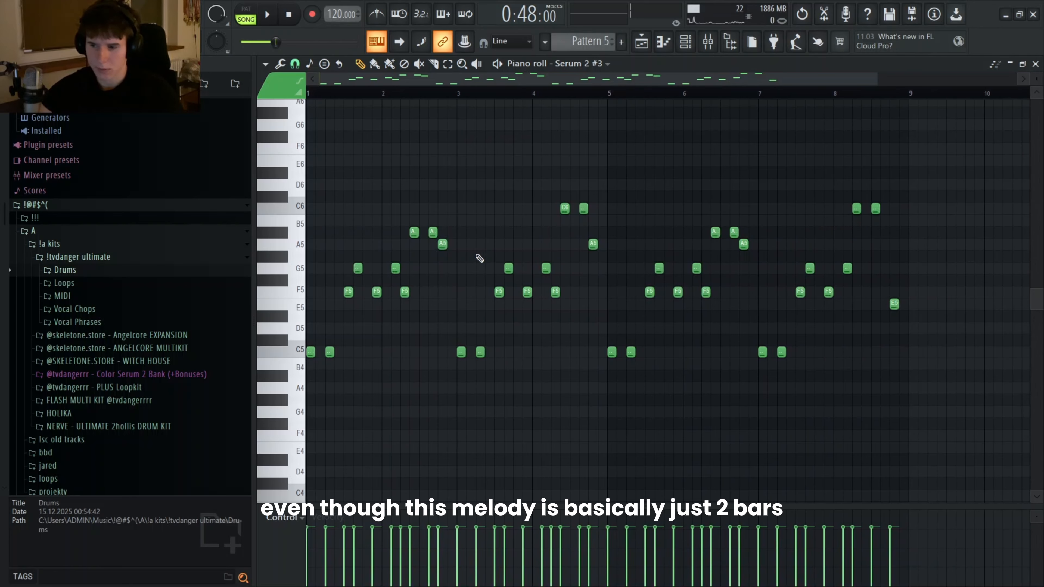
scroll(411, 247, "up", 2, "ctrl")
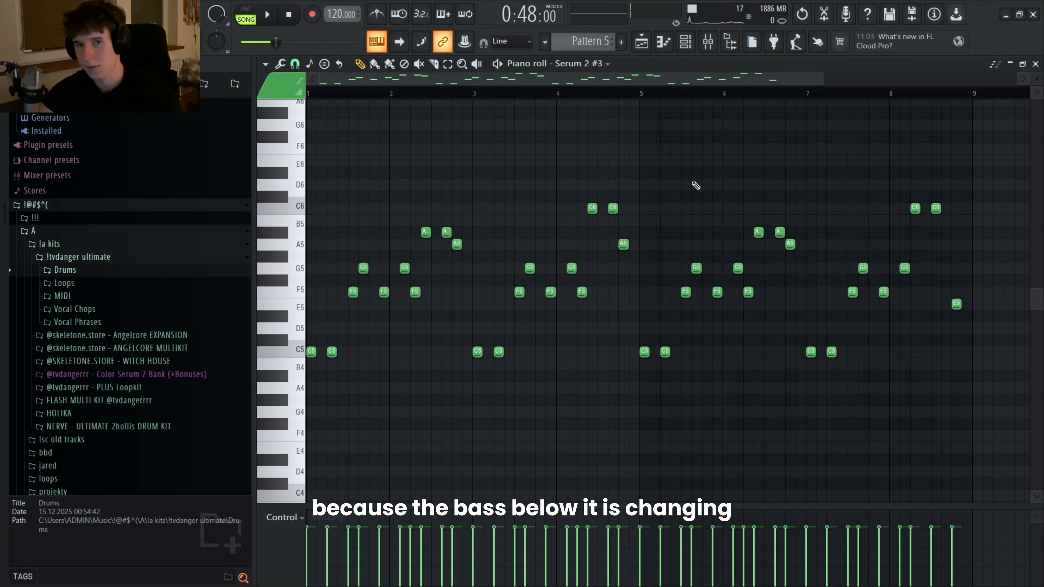
key("Escape")
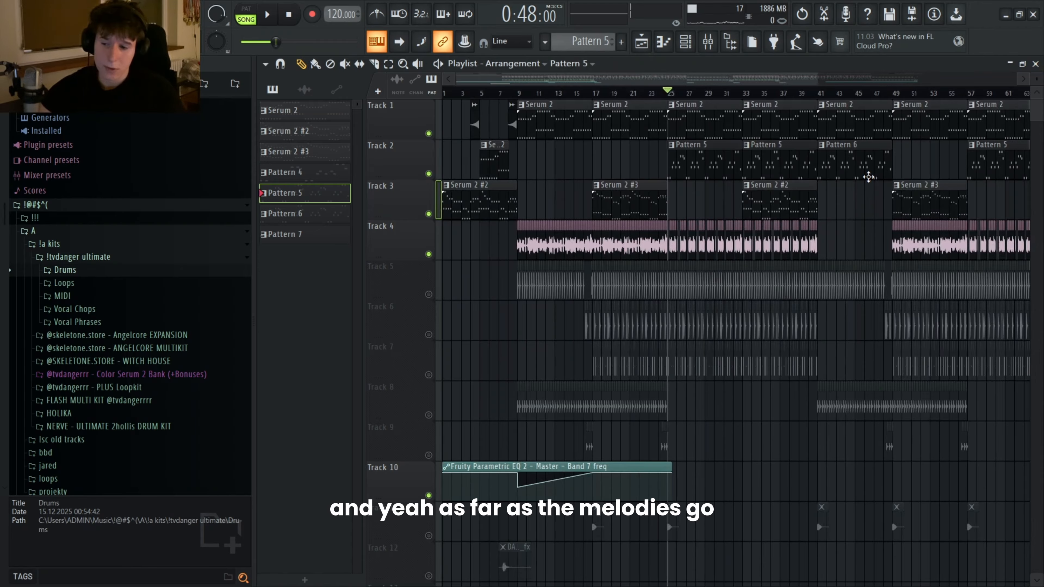
scroll(862, 177, "down", 1)
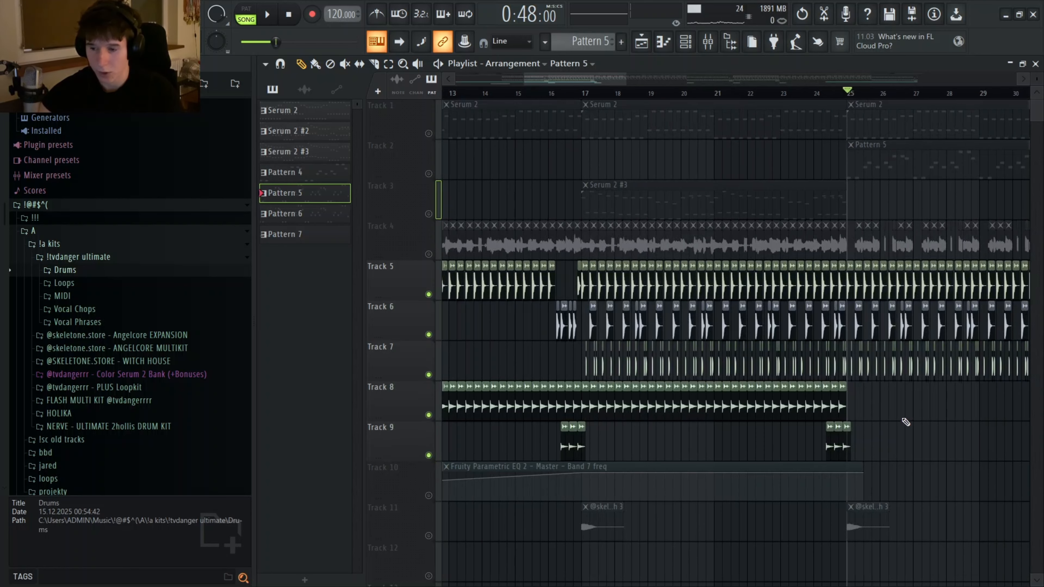
Play the isolated drums on Tracks 5 to 9 from bar 17 of the playlist
left_click_drag(901, 422, 824, 403)
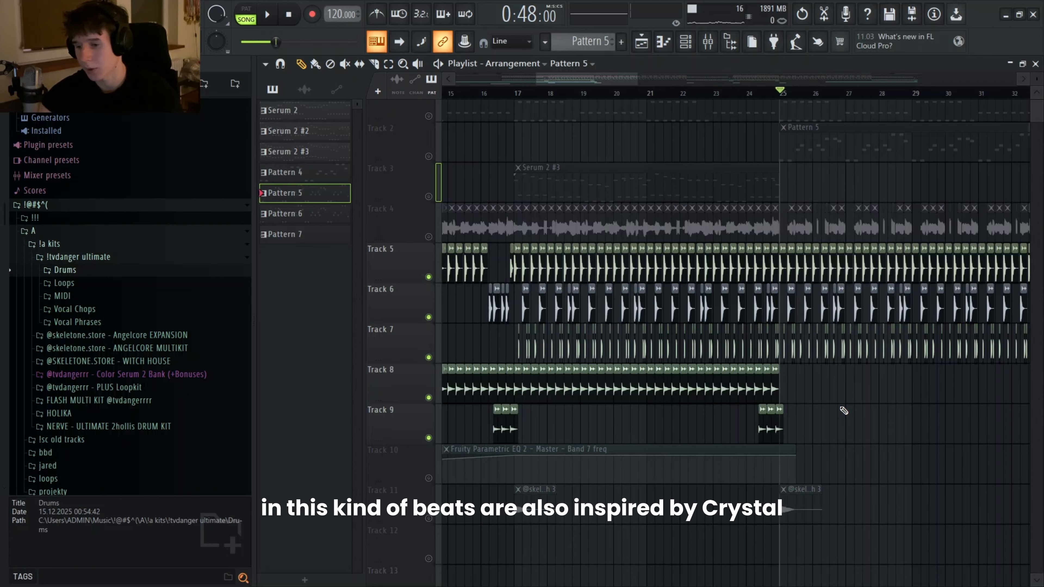
left_click(514, 94)
scroll(516, 94, "up", 5)
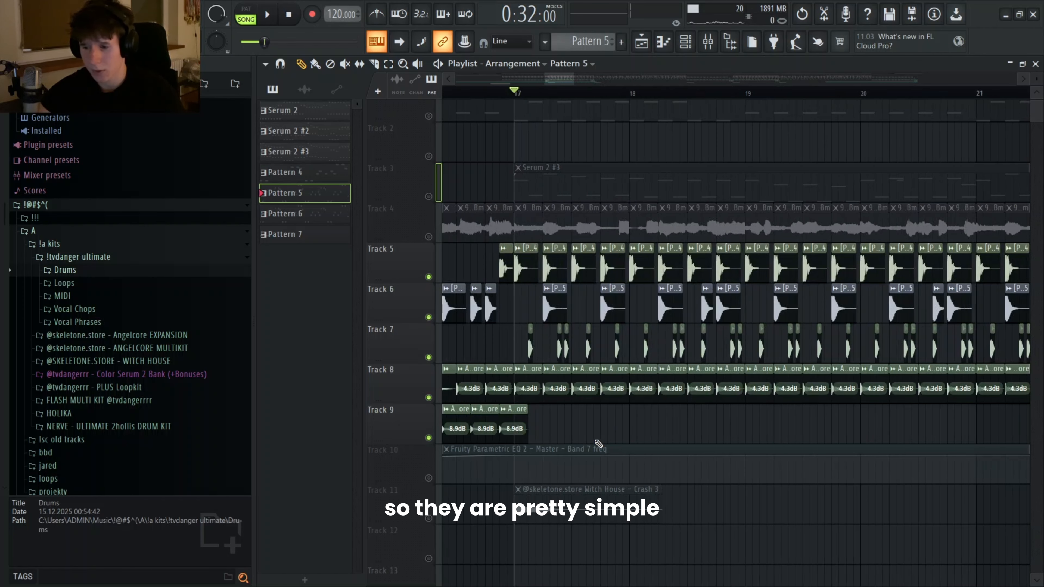
scroll(546, 370, "down", 2)
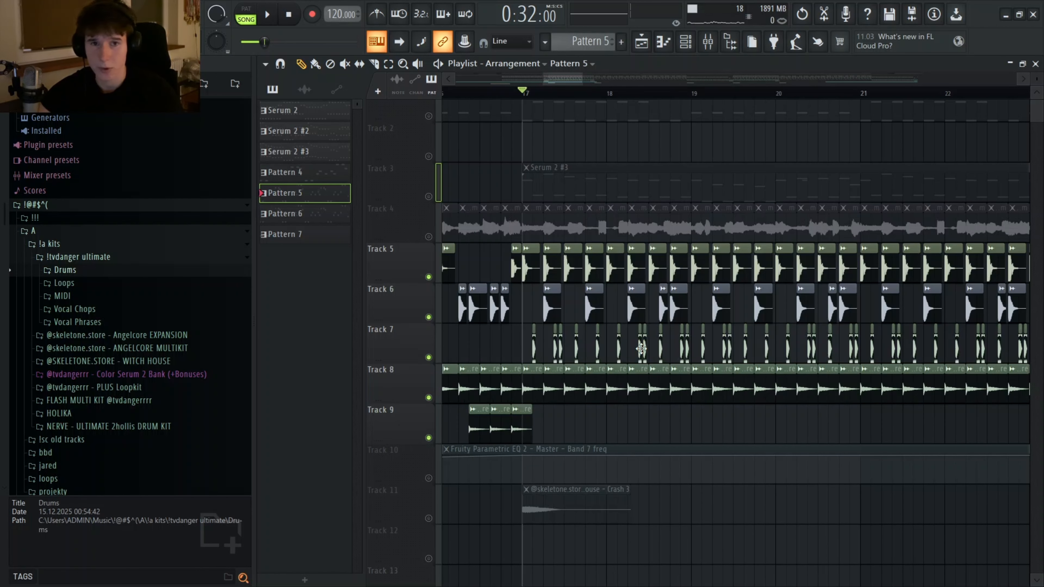
key("space")
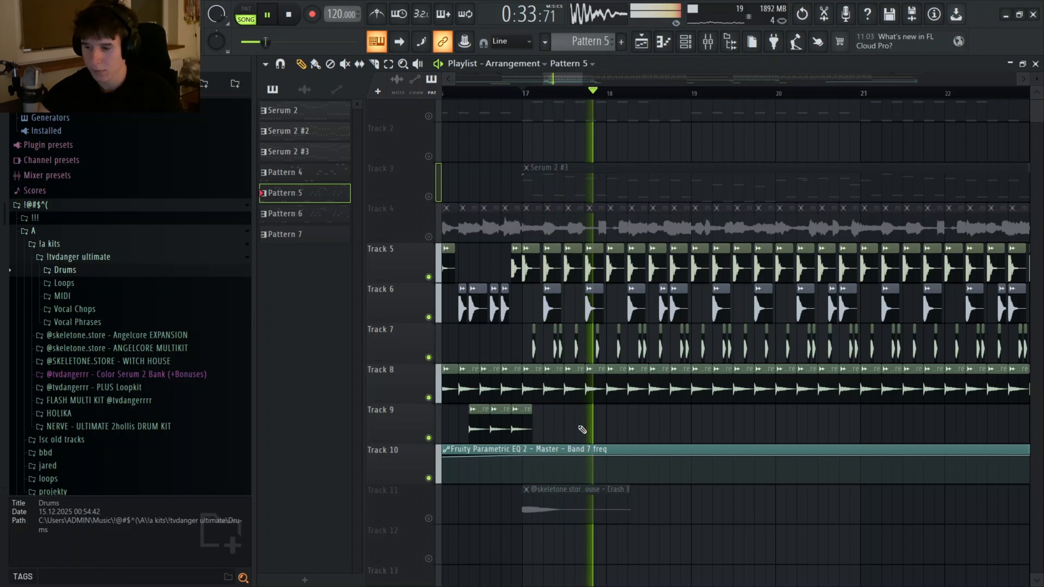
Unmute the crash on Track 11 and follow it together with the playing drums
left_click_drag(565, 426, 516, 434)
left_click(429, 526)
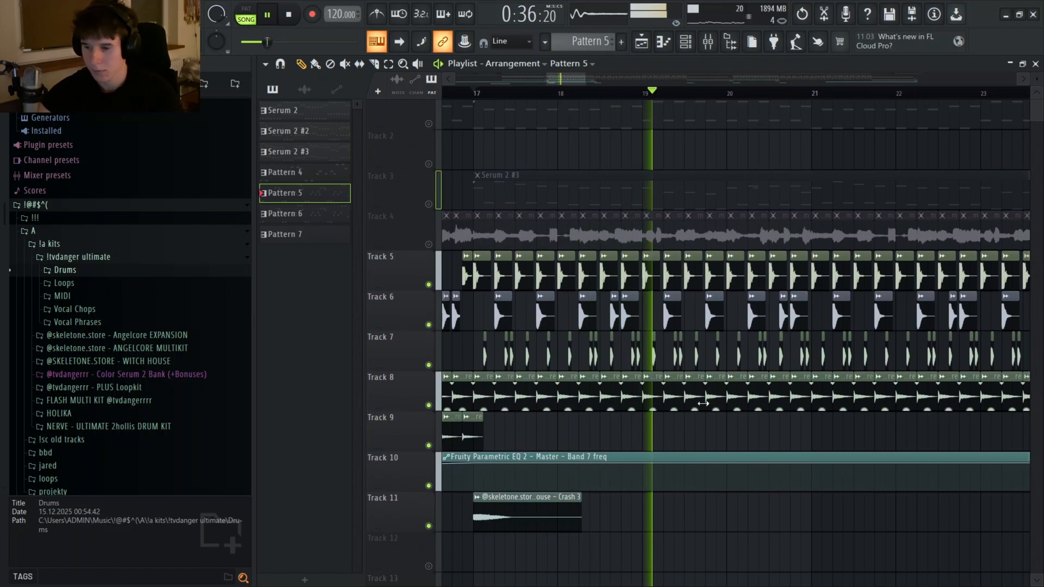
left_click_drag(750, 426, 654, 423)
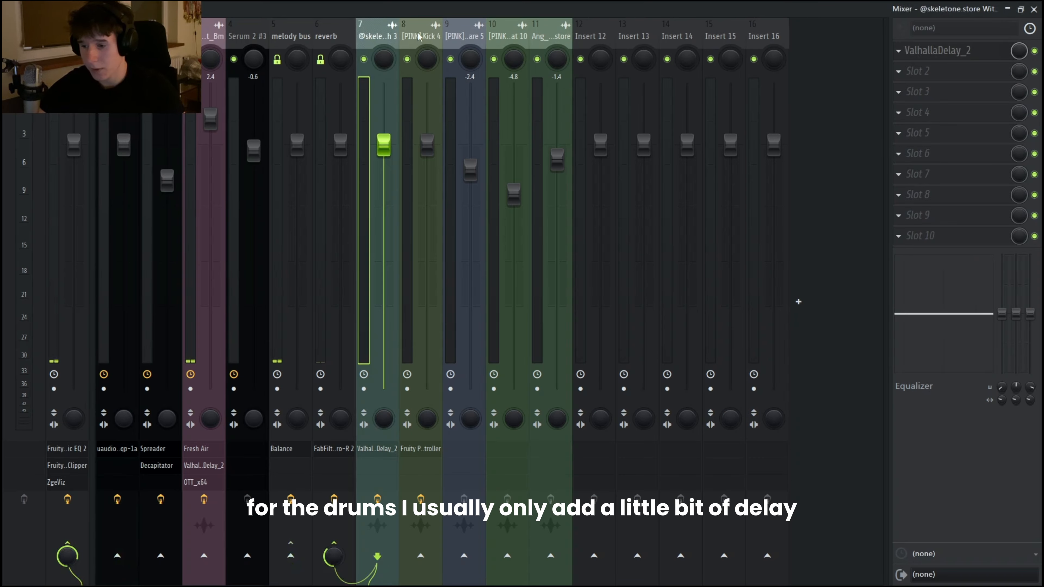
Examine the crash insert's ValhallaDelay settings and the ride insert's routing to the reverb channel in the mixer
left_click(959, 57)
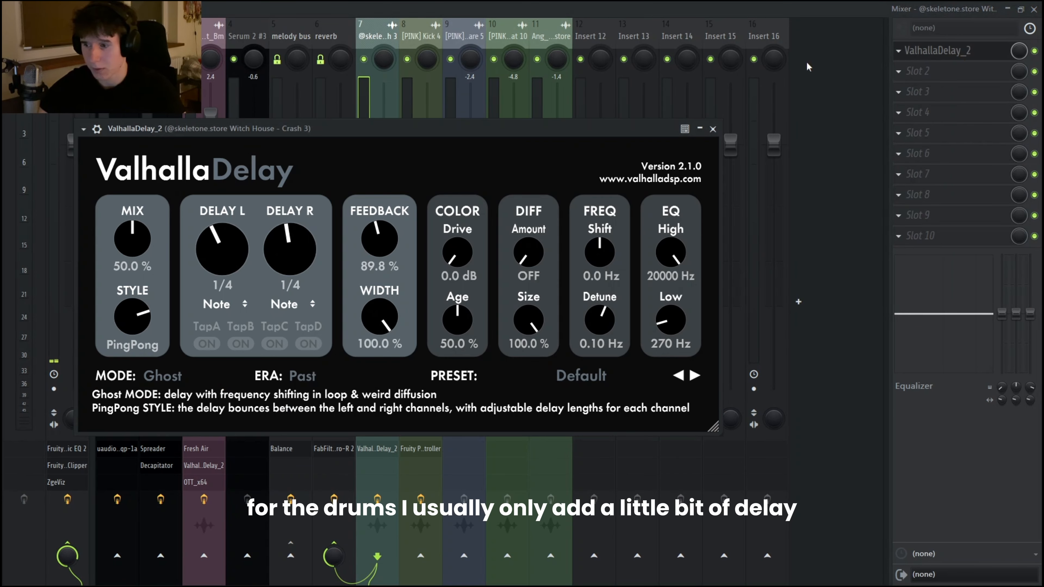
left_click(698, 130)
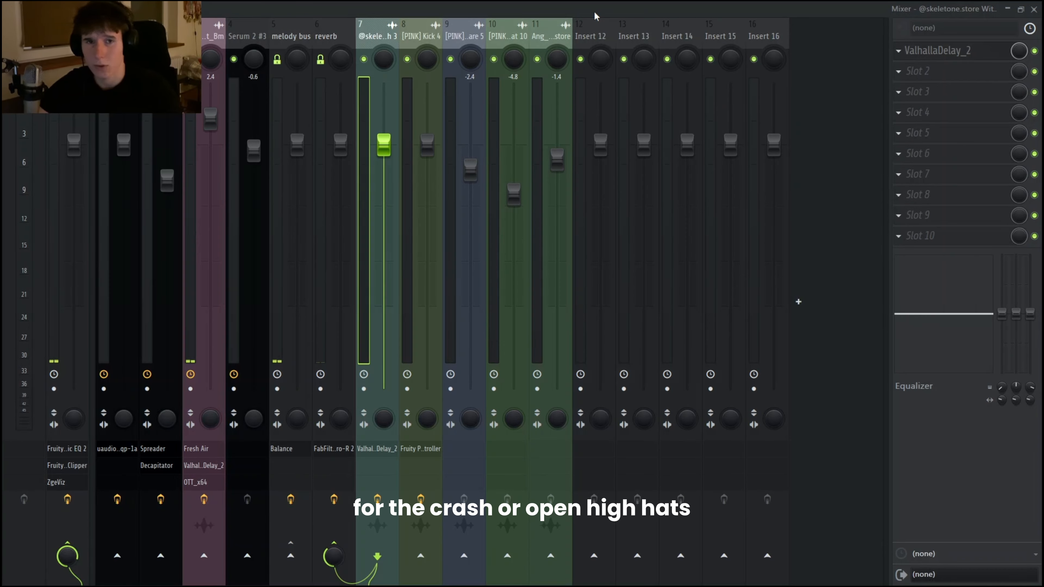
left_click(542, 36)
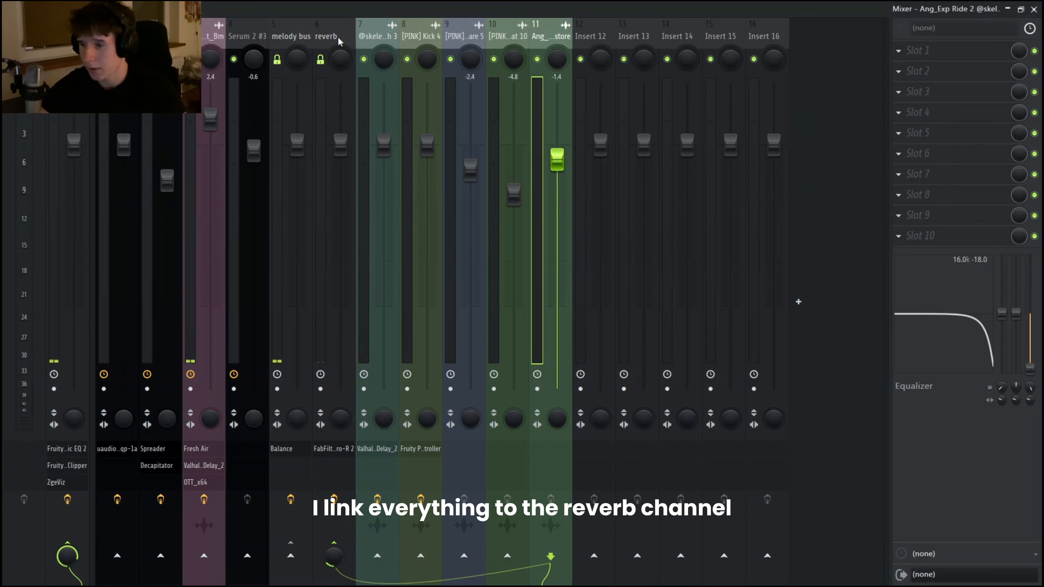
left_click(345, 43)
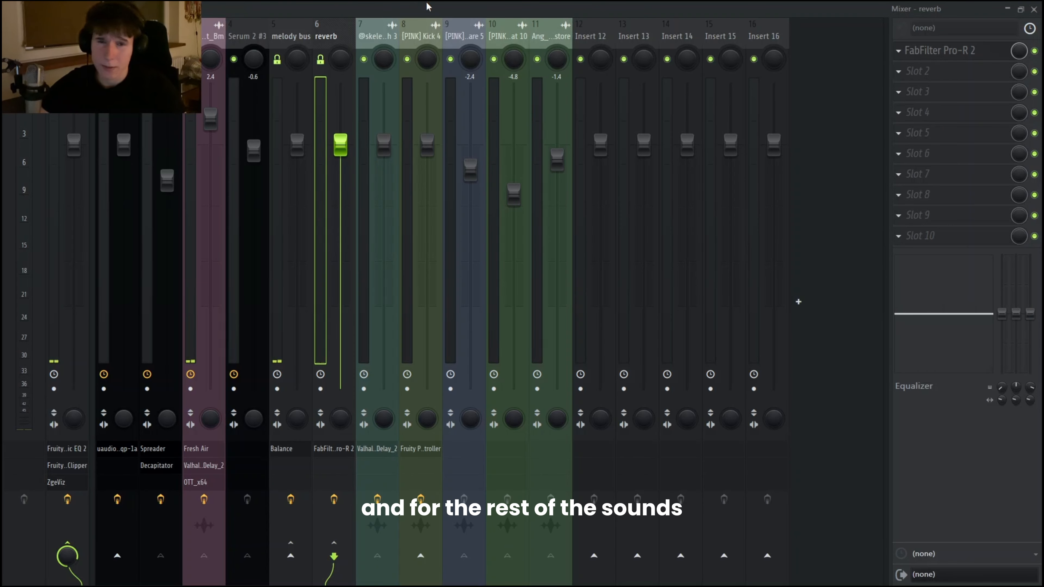
Examine the effect chains on the Serum 2 and Master mixer inserts and return to the full playlist arrangement
left_click(118, 37)
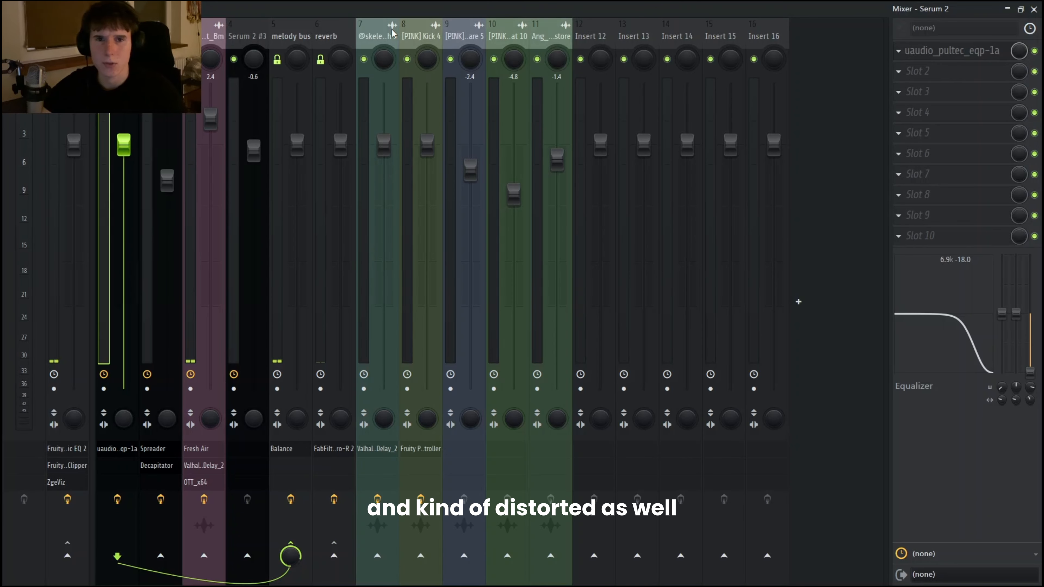
left_click(69, 38)
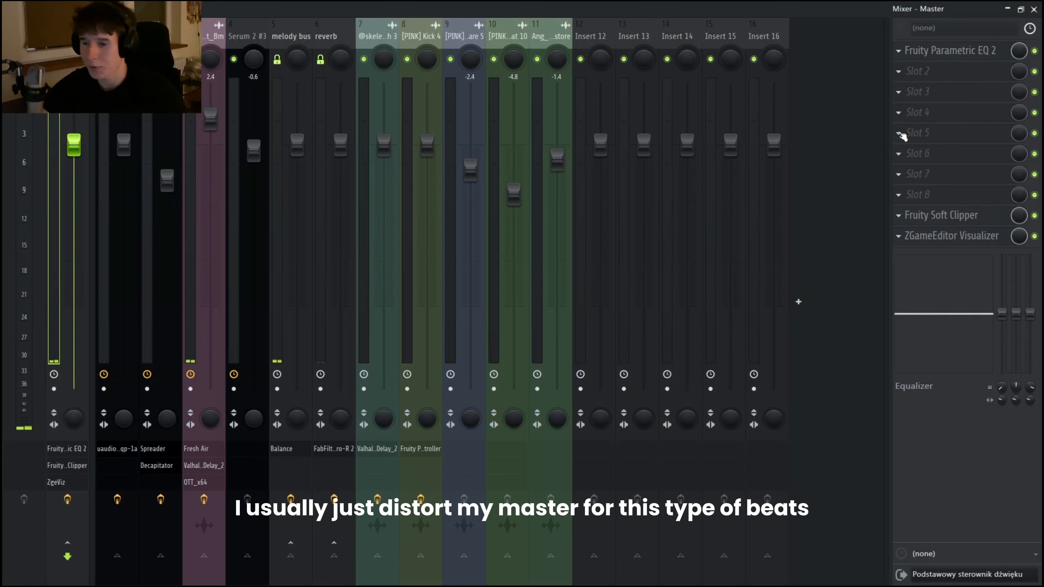
left_click(1035, 9)
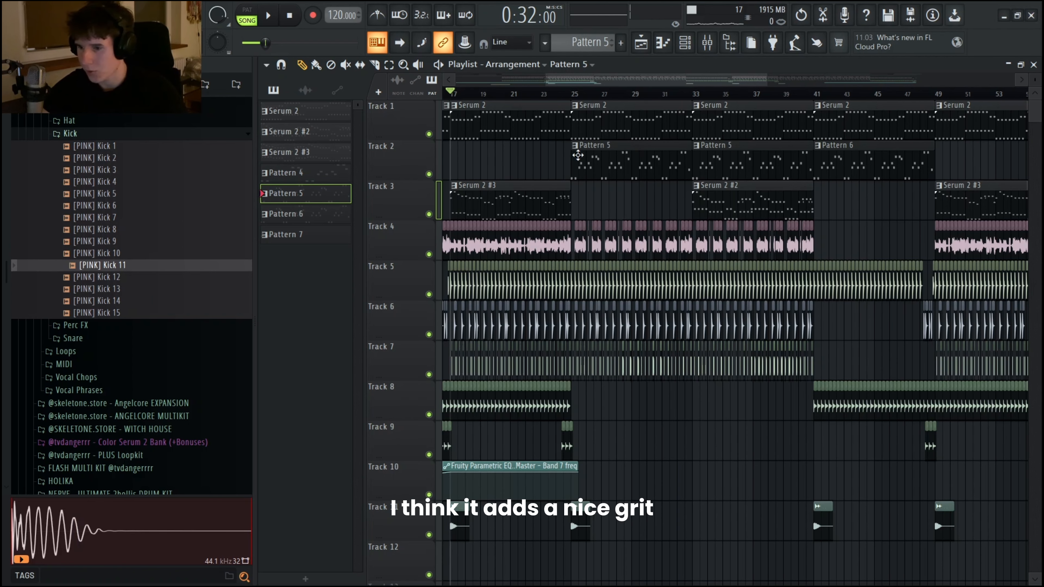
scroll(587, 176, "down", 4)
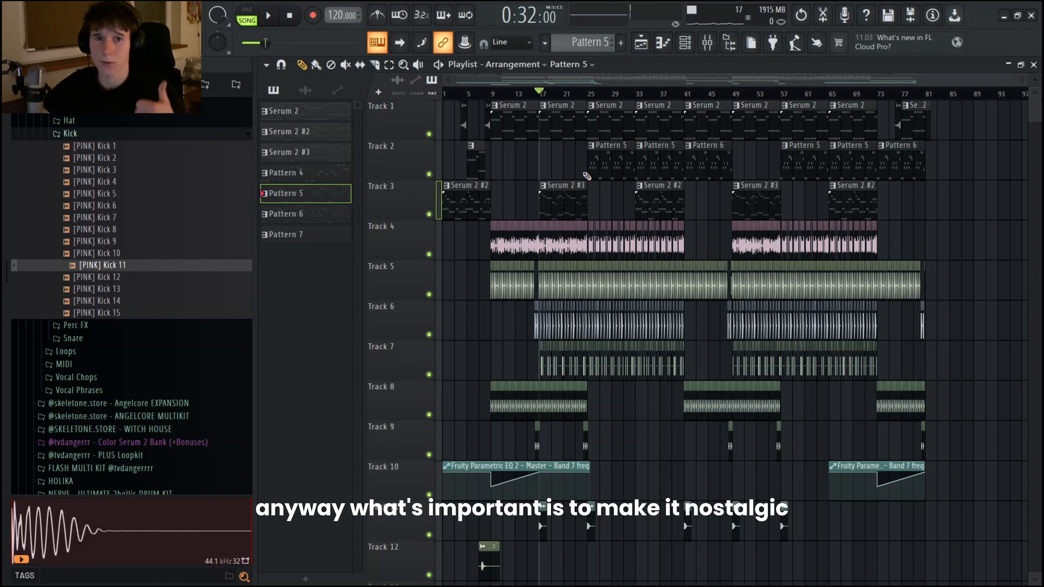